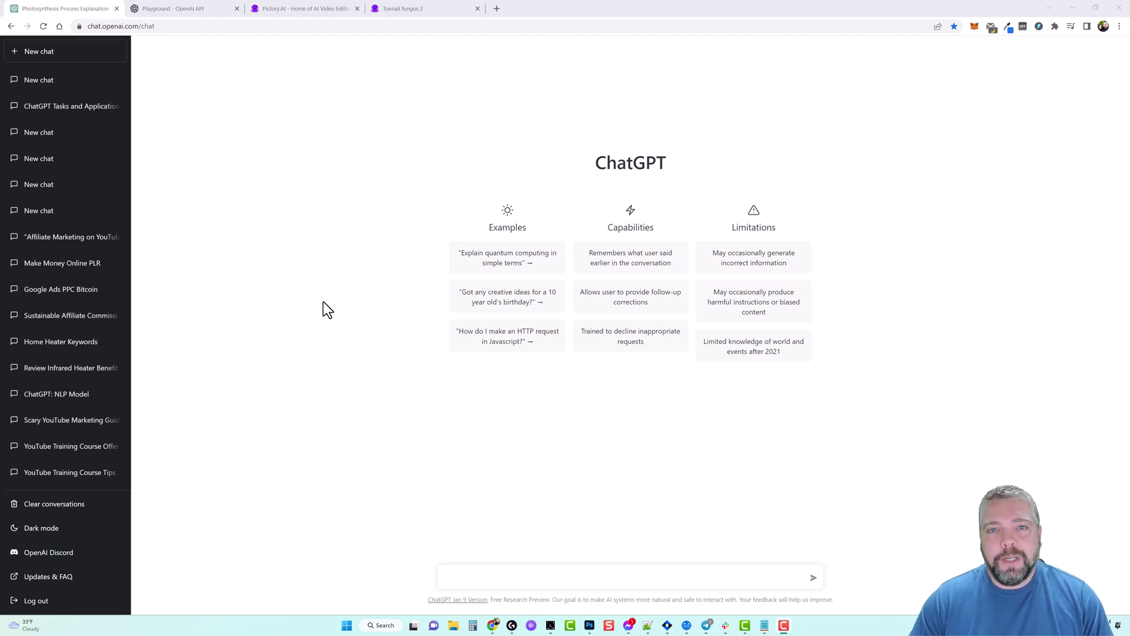
# Step: Switch to the Playground, add blank lines to the empty prompt, and check the account menu
pyautogui.click(186, 9)
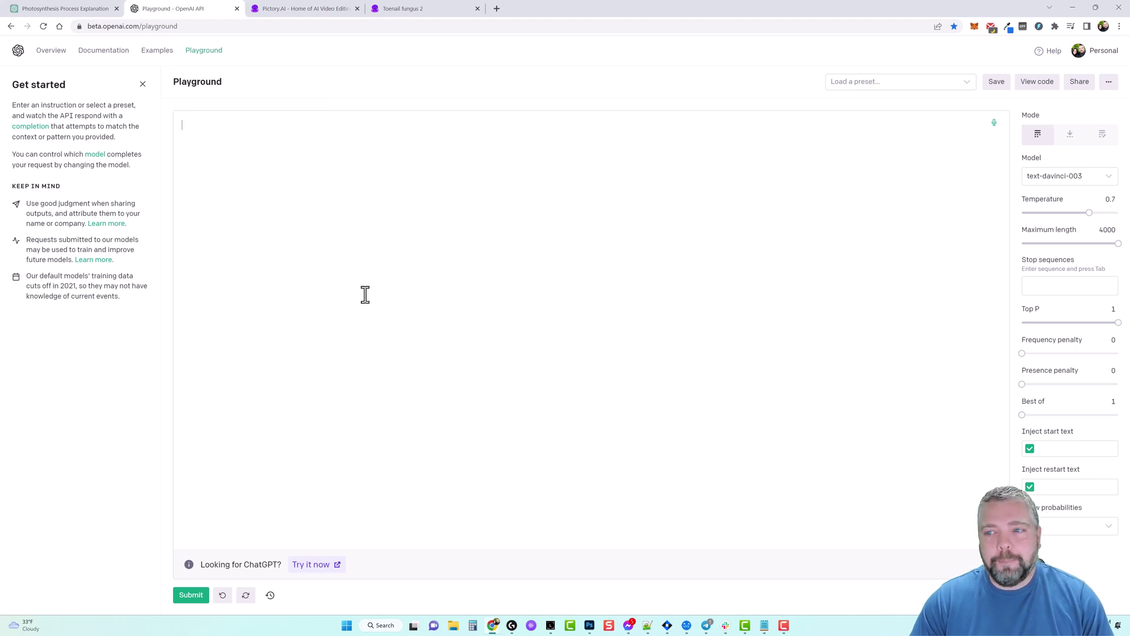
pyautogui.press('Return')
pyautogui.press('Return')
pyautogui.click(212, 130)
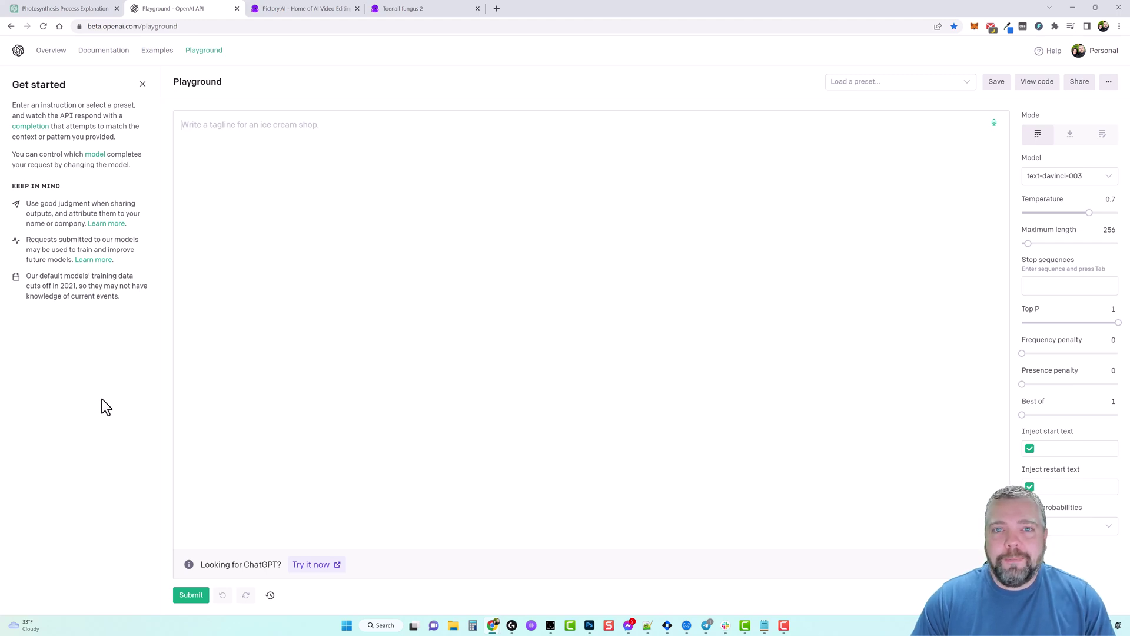
pyautogui.click(1093, 59)
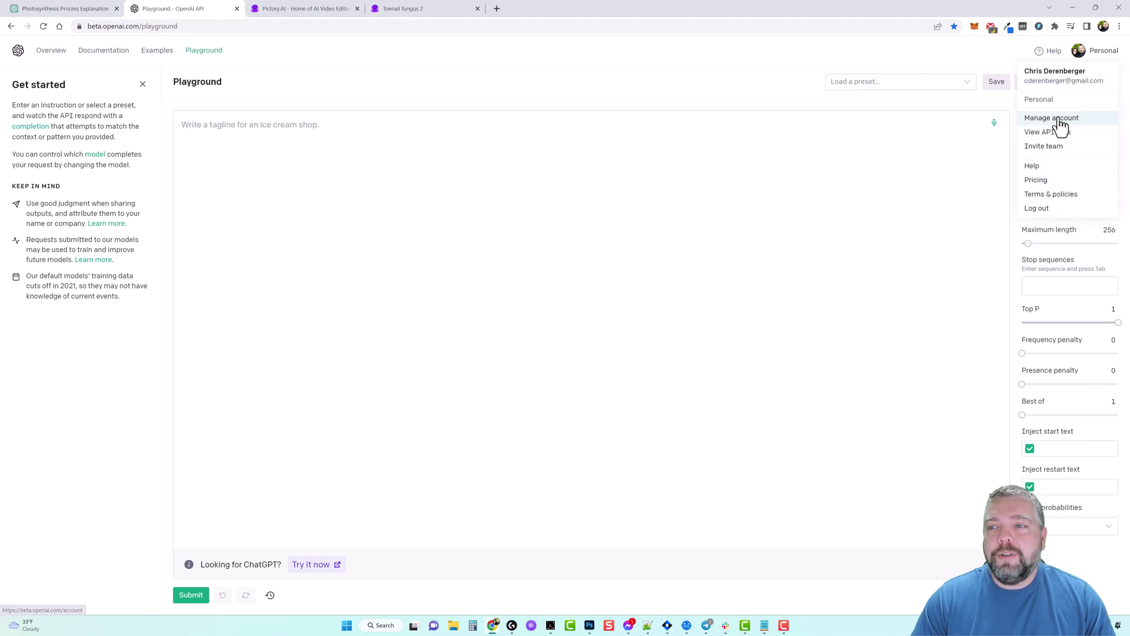
pyautogui.click(592, 69)
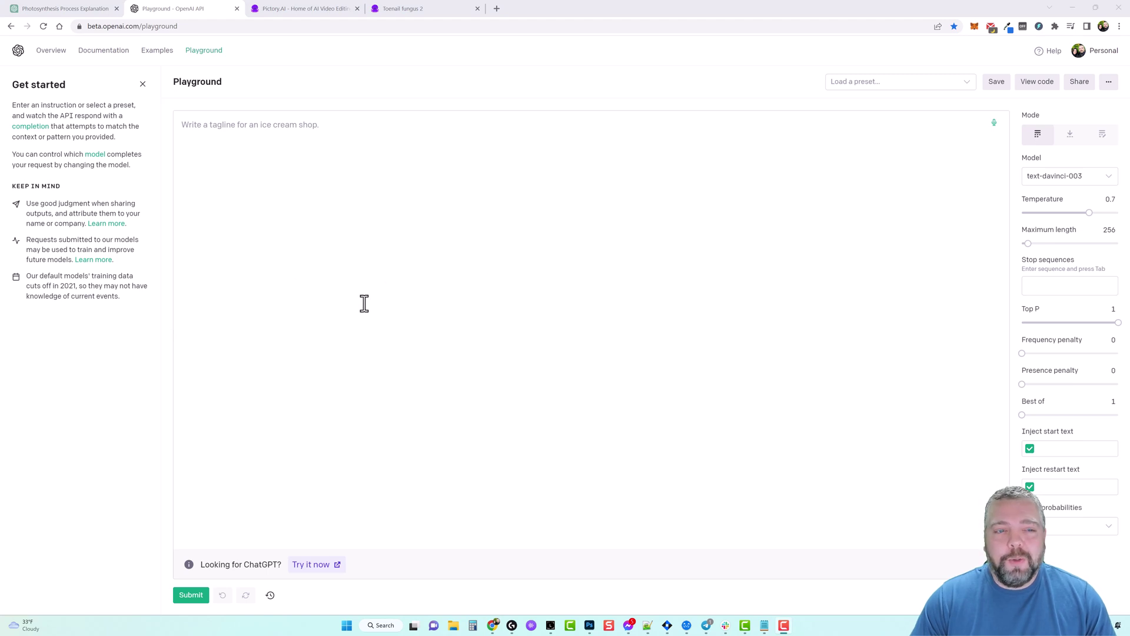
pyautogui.click(157, 50)
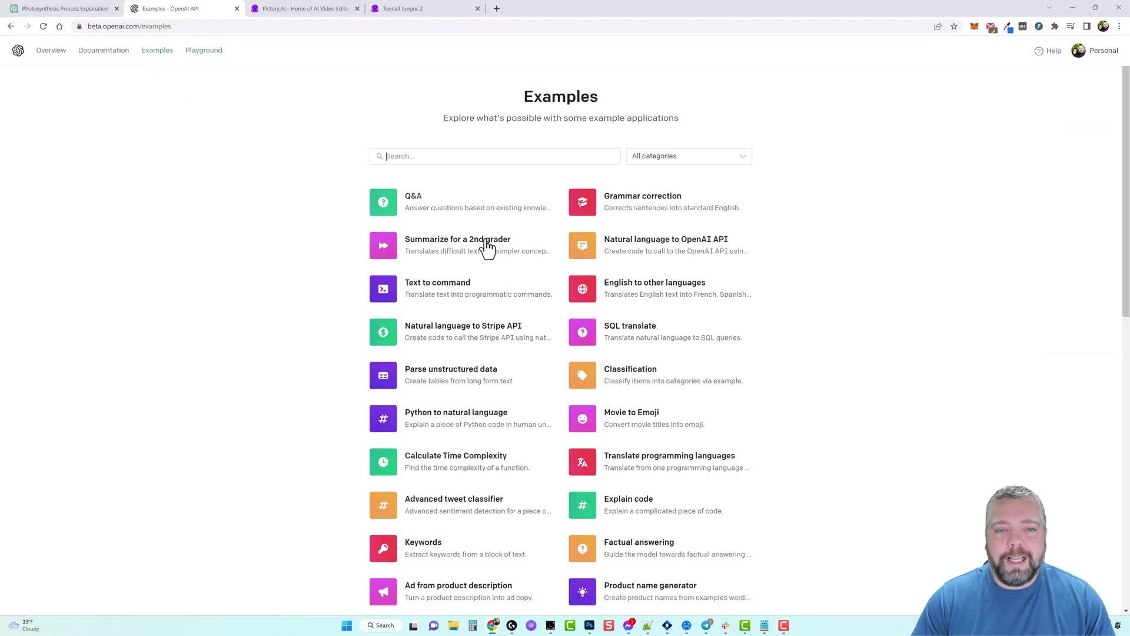
pyautogui.scroll(-1, 280, 327)
pyautogui.scroll(-1, 532, 233)
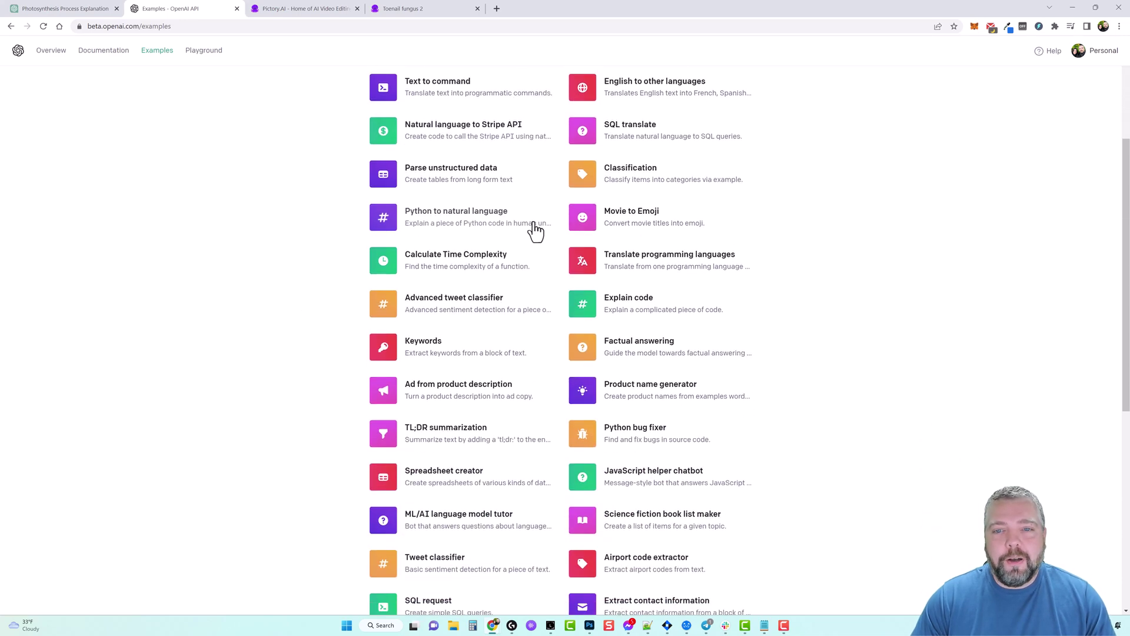
pyautogui.scroll(-1, 522, 285)
pyautogui.scroll(-1, 535, 287)
pyautogui.scroll(-1, 539, 301)
pyautogui.scroll(-1, 538, 296)
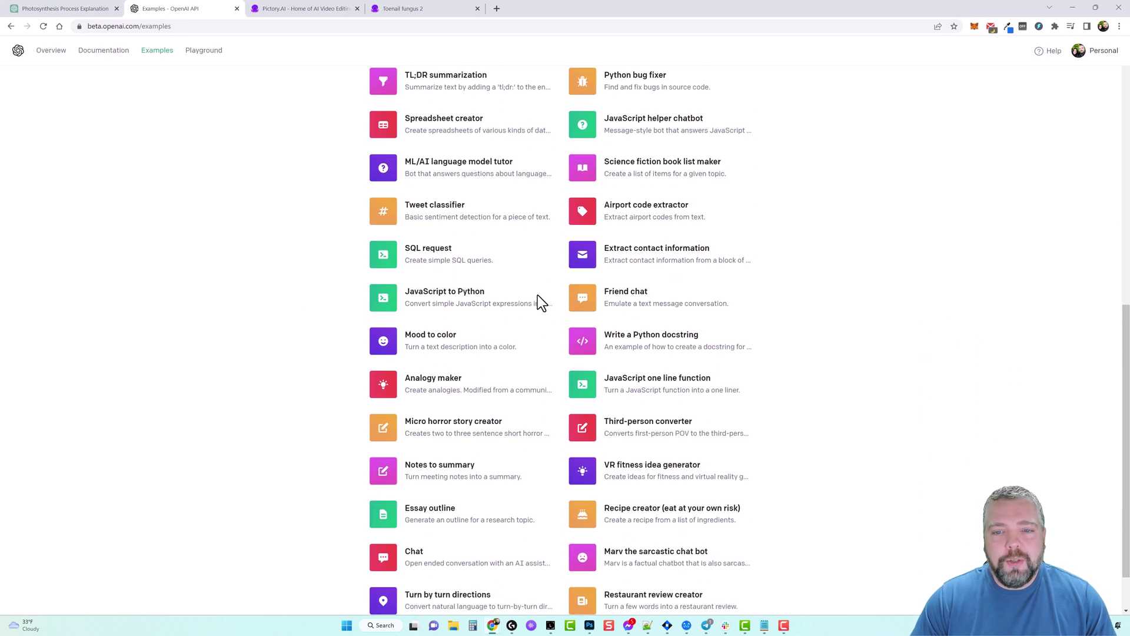
pyautogui.scroll(-1, 540, 313)
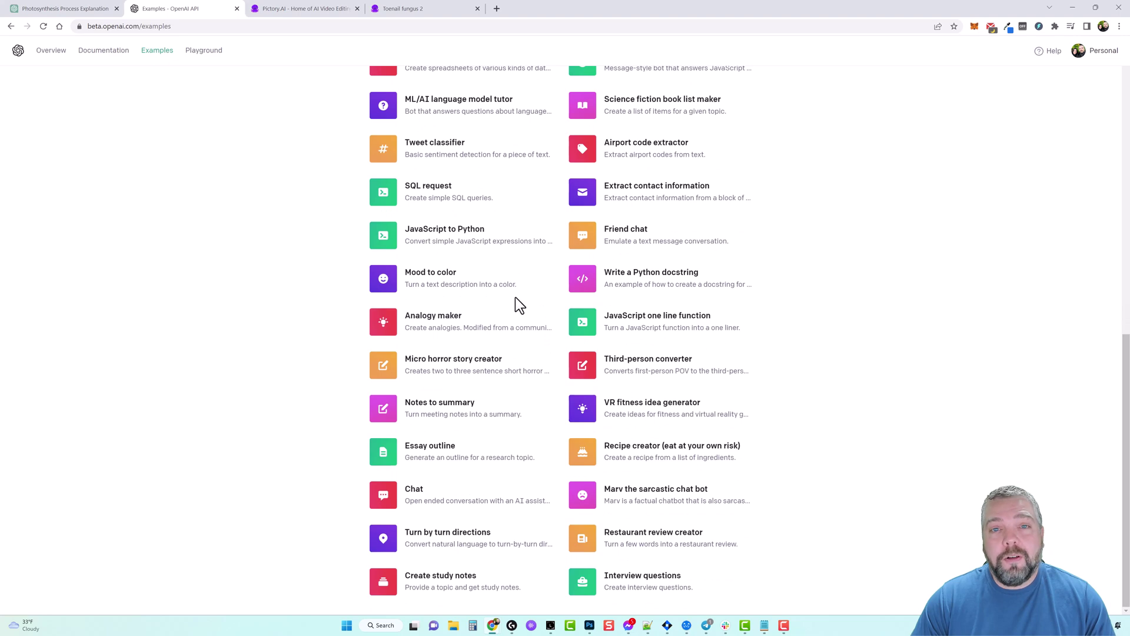
pyautogui.scroll(3, 526, 315)
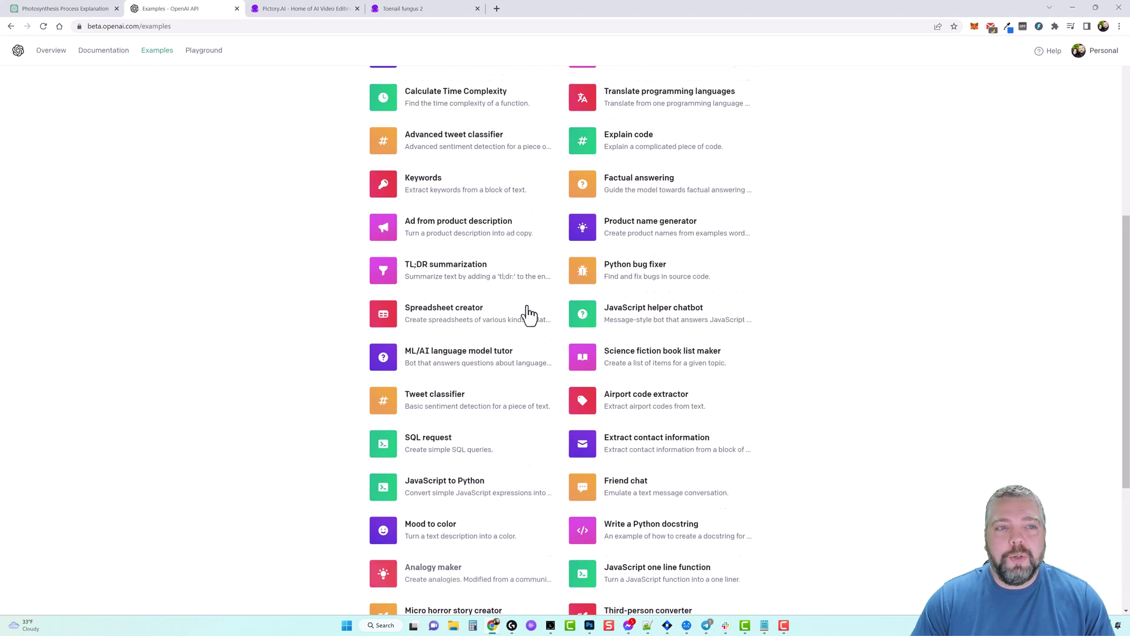
pyautogui.scroll(4, 494, 283)
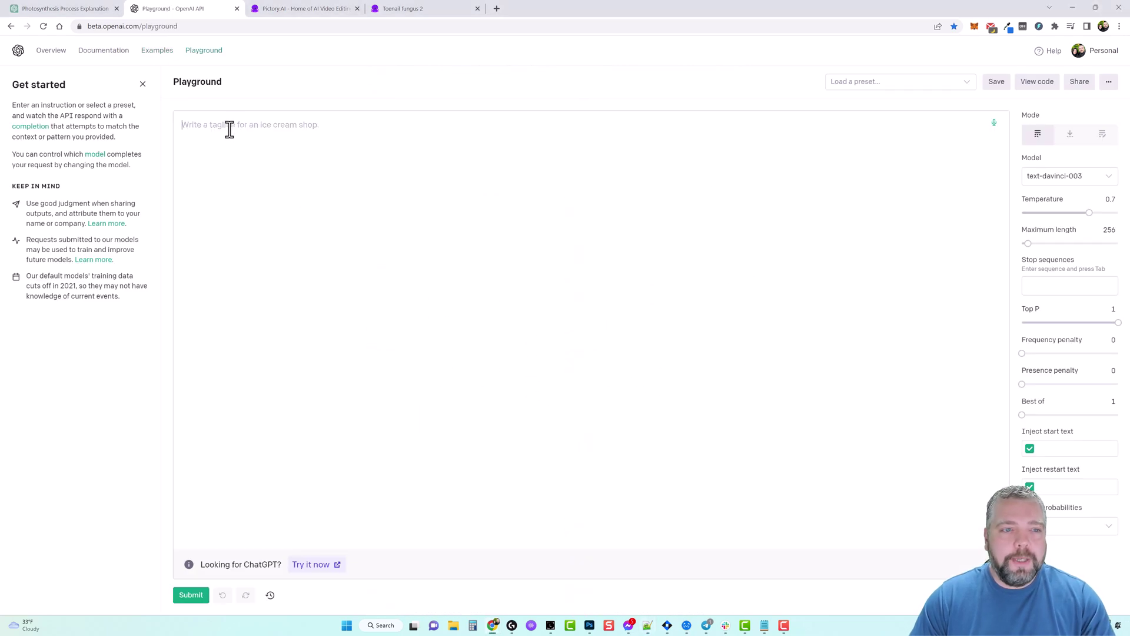
pyautogui.rightClick(248, 133)
pyautogui.click(269, 202)
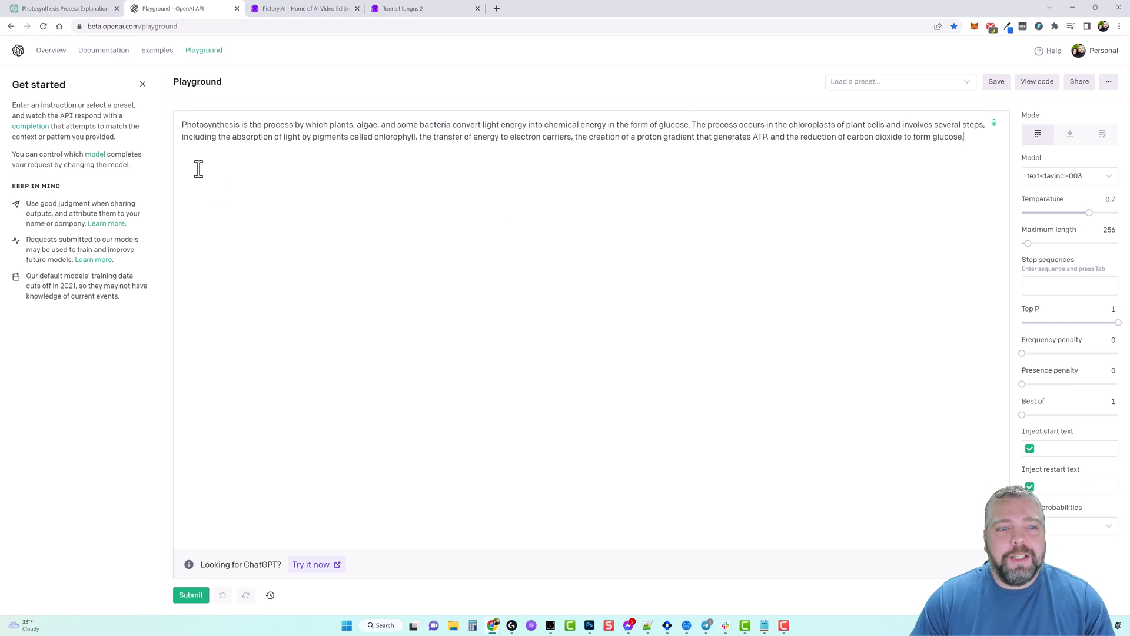
pyautogui.click(181, 125)
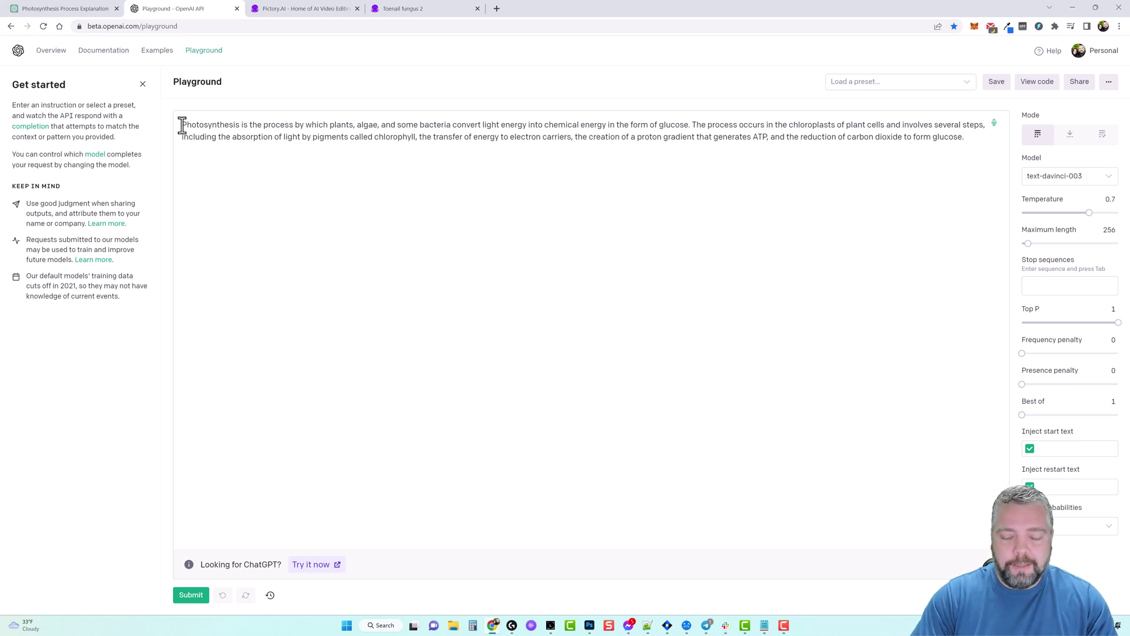
pyautogui.press('Return')
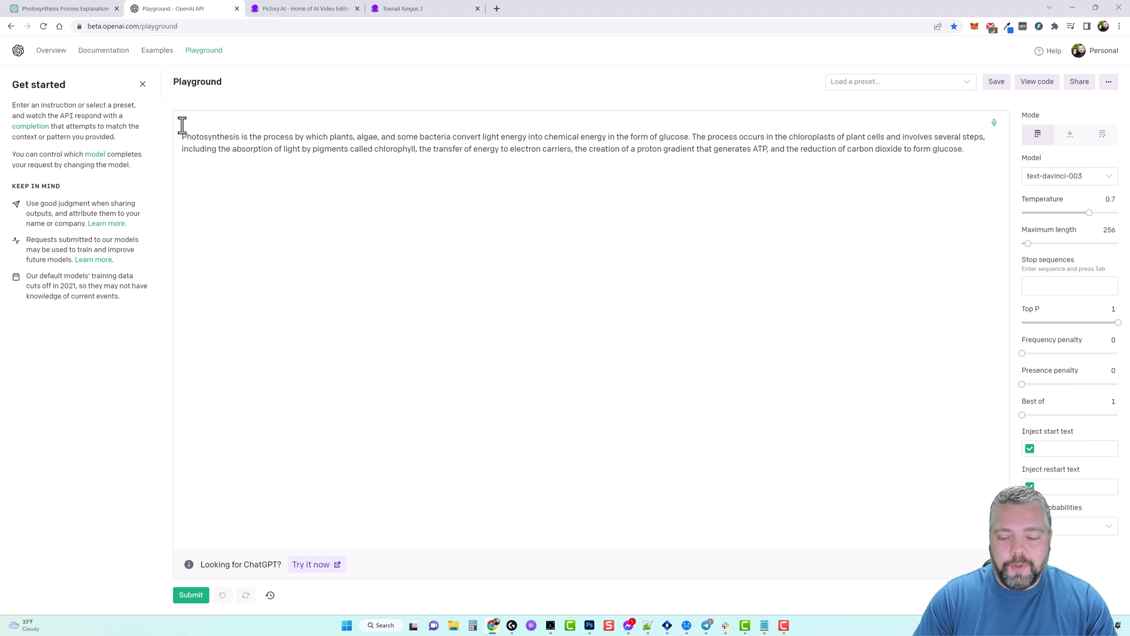
pyautogui.press('Return')
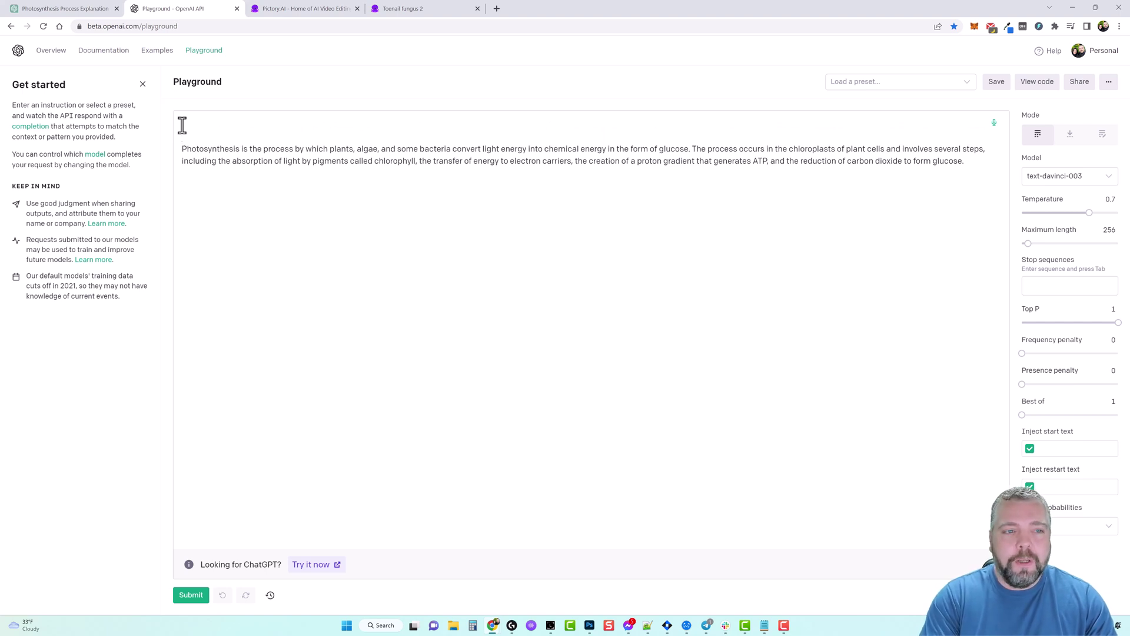
pyautogui.write('Summarize')
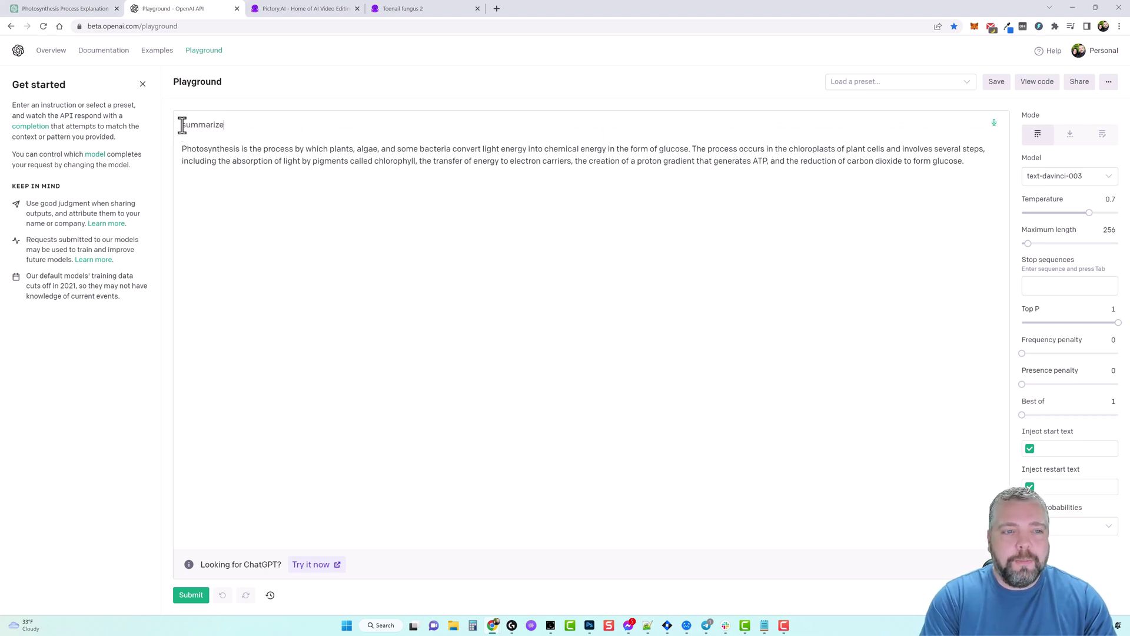
pyautogui.write(' this for asec')
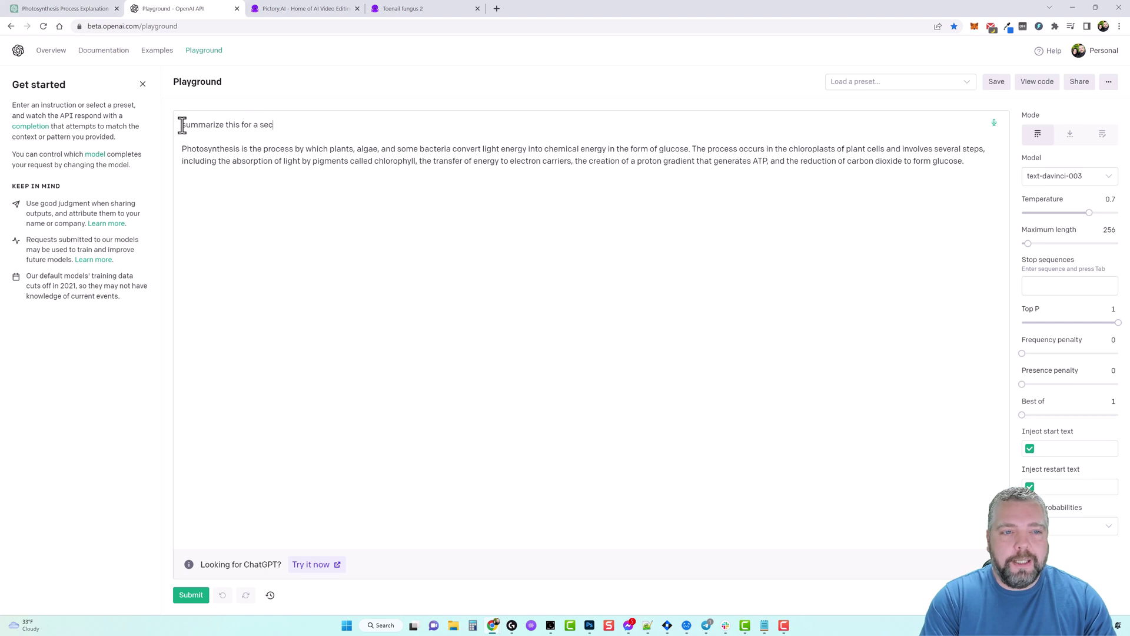
pyautogui.write('ond')
pyautogui.write('t')
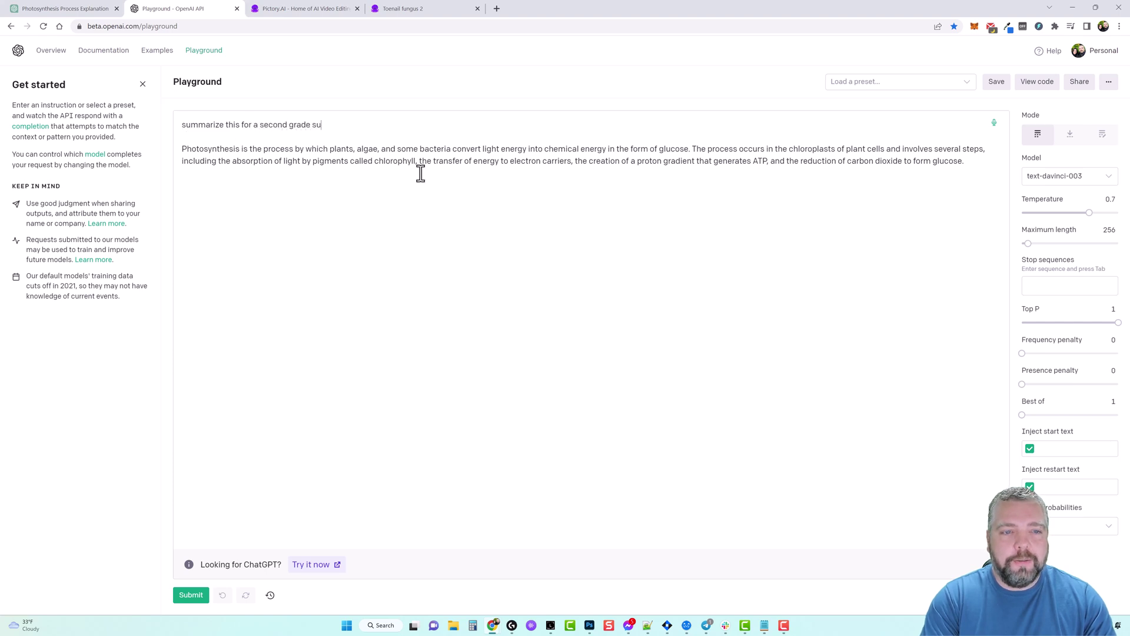
pyautogui.write('udent')
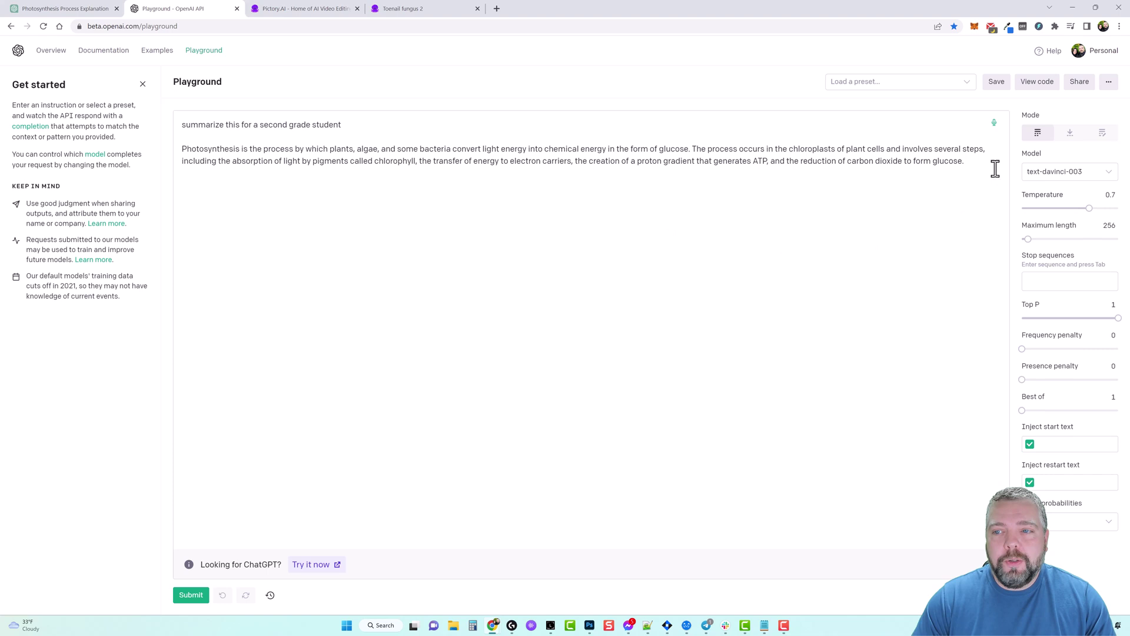
pyautogui.click(967, 160)
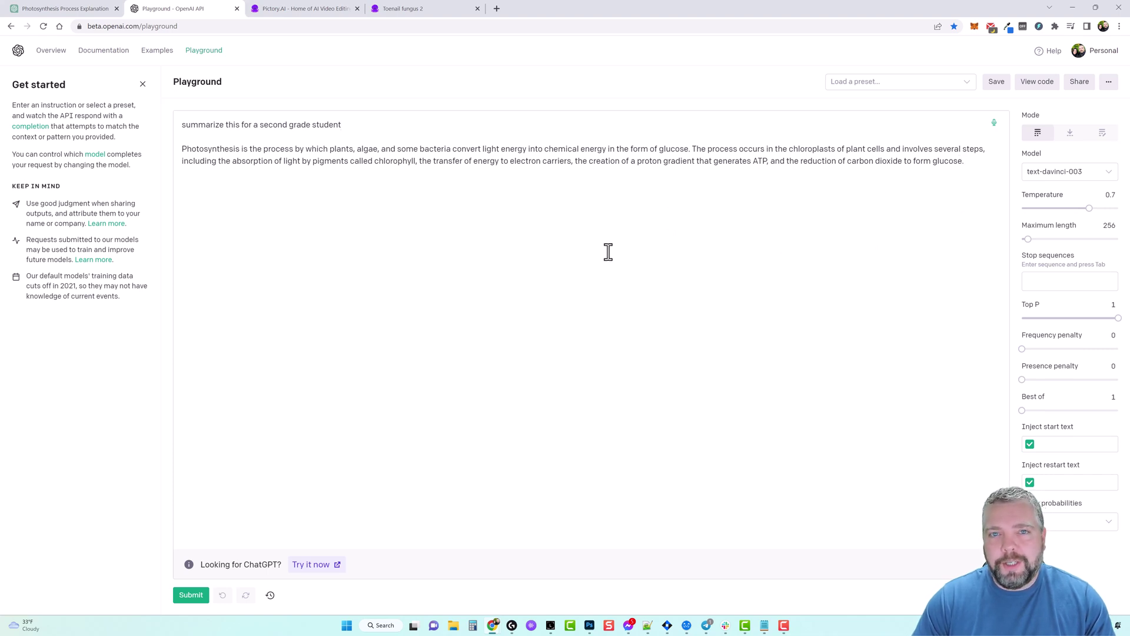
pyautogui.click(190, 594)
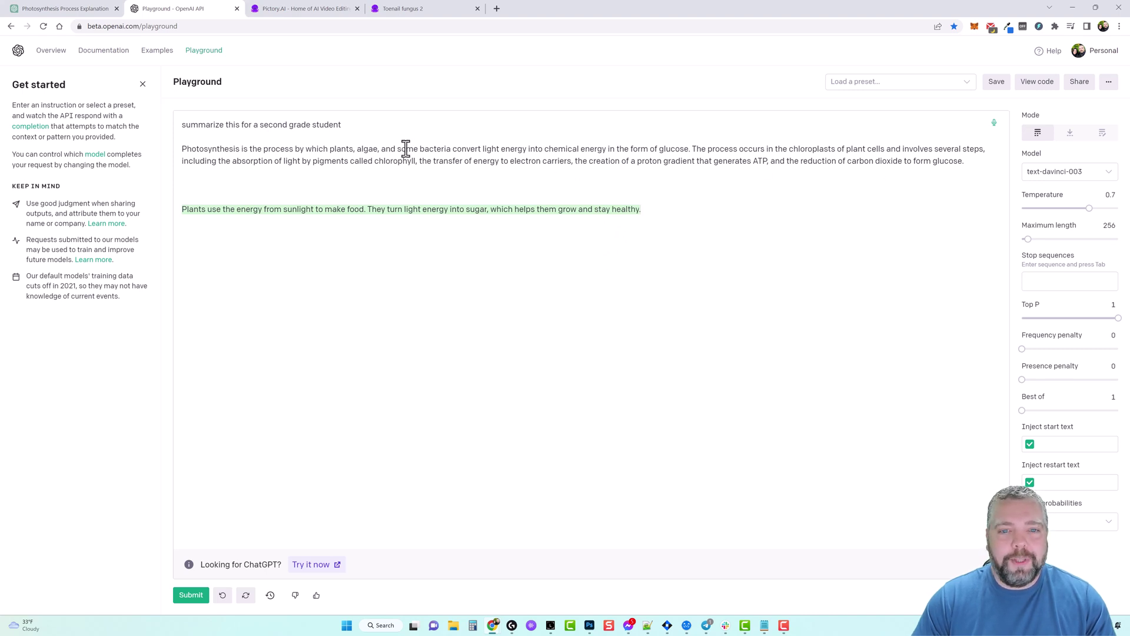
pyautogui.hotkey('ctrl', 'a')
pyautogui.press('BackSpace')
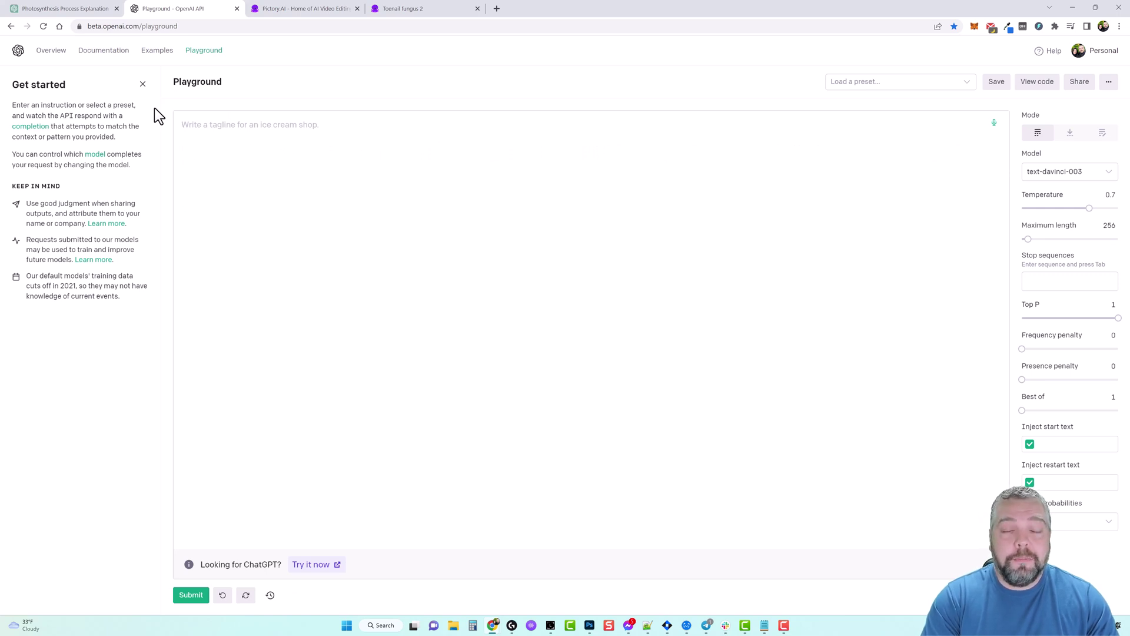
pyautogui.write('ex')
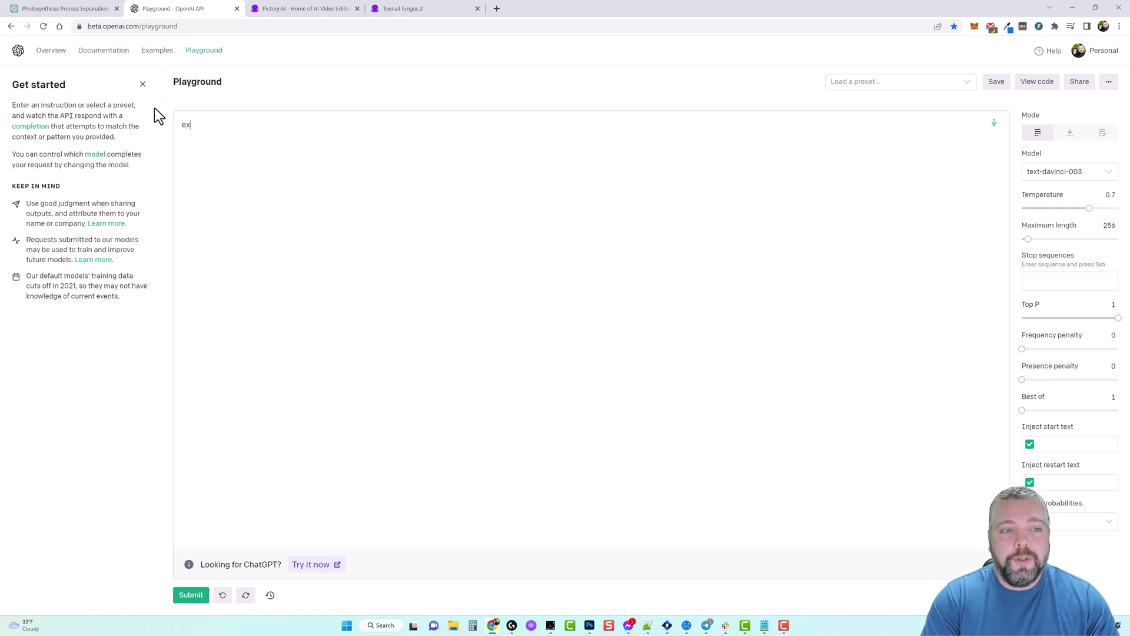
pyautogui.write('plain to me li')
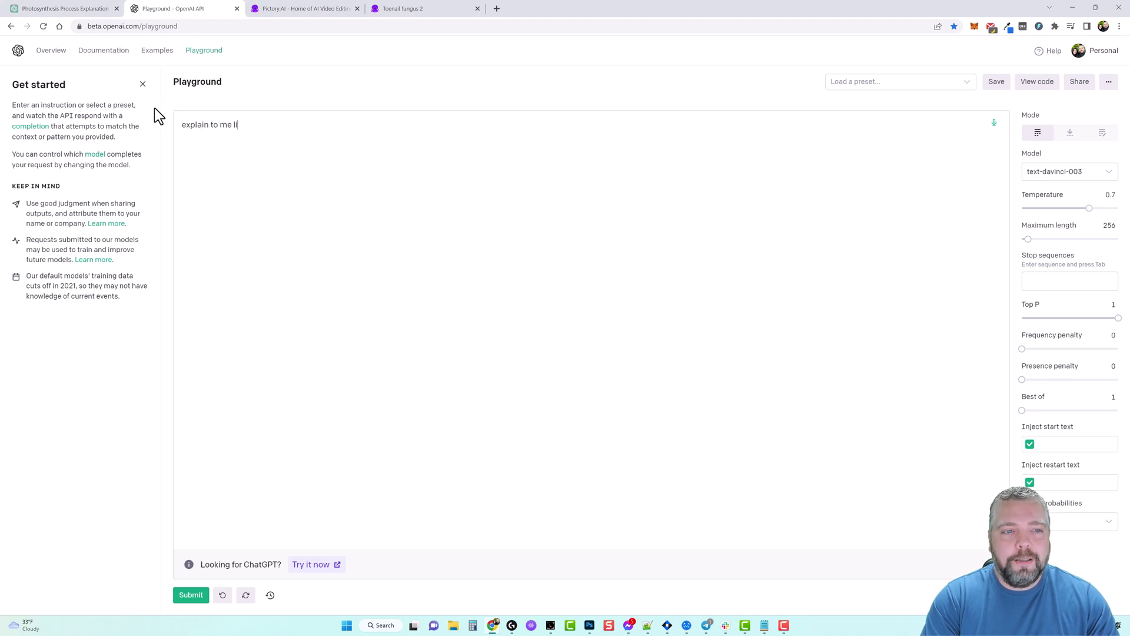
pyautogui.write('ke a pirate ho')
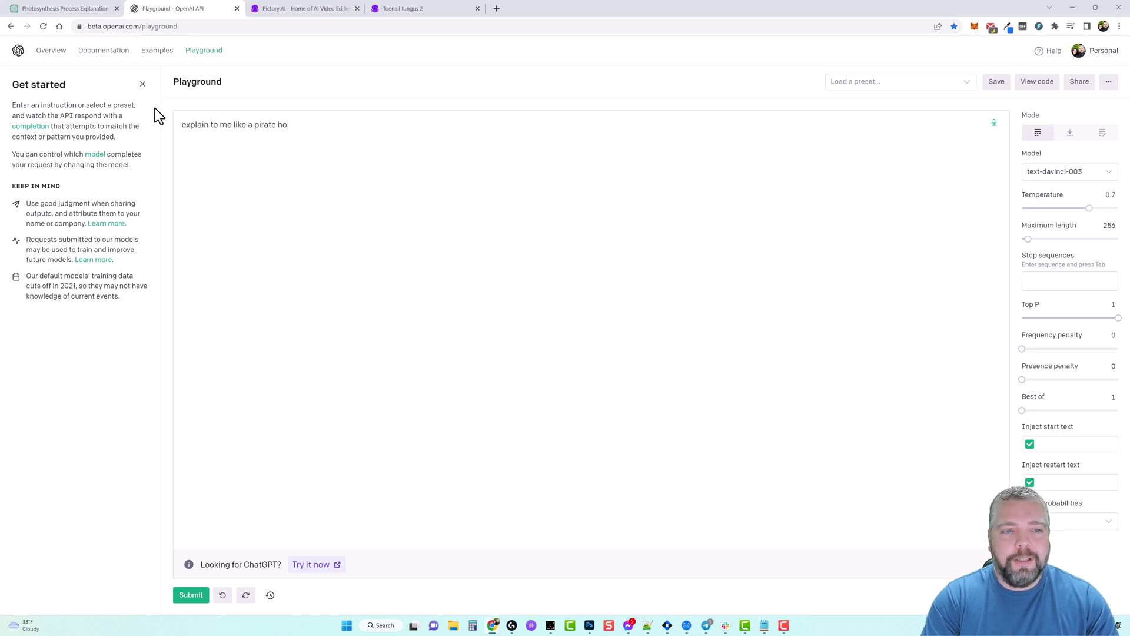
pyautogui.write('w to find bur')
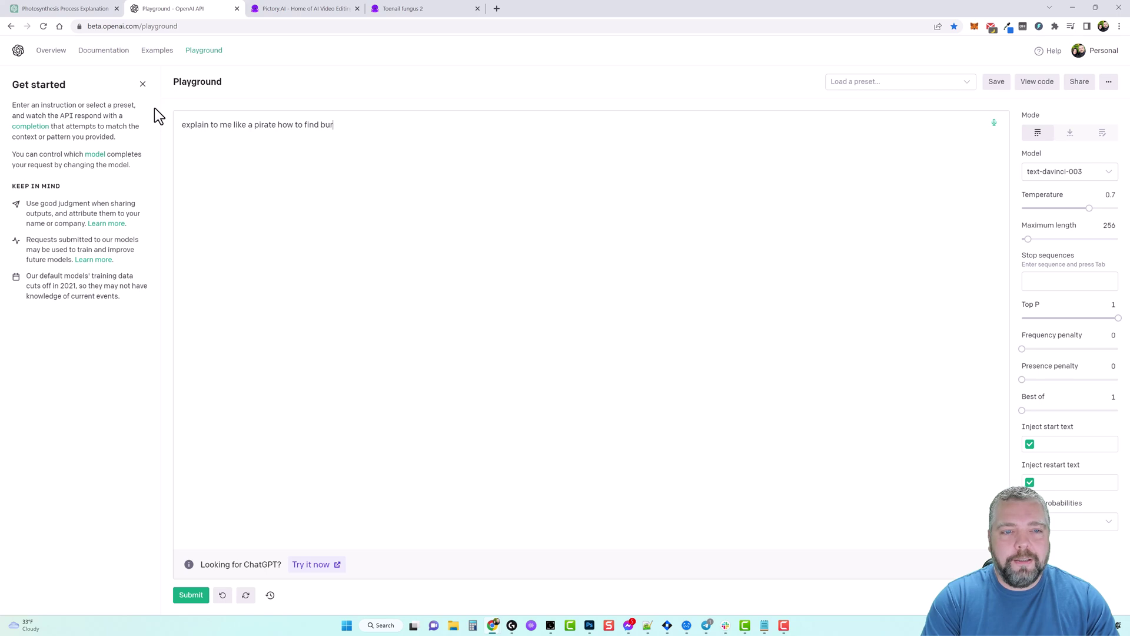
pyautogui.write('ied treasure.')
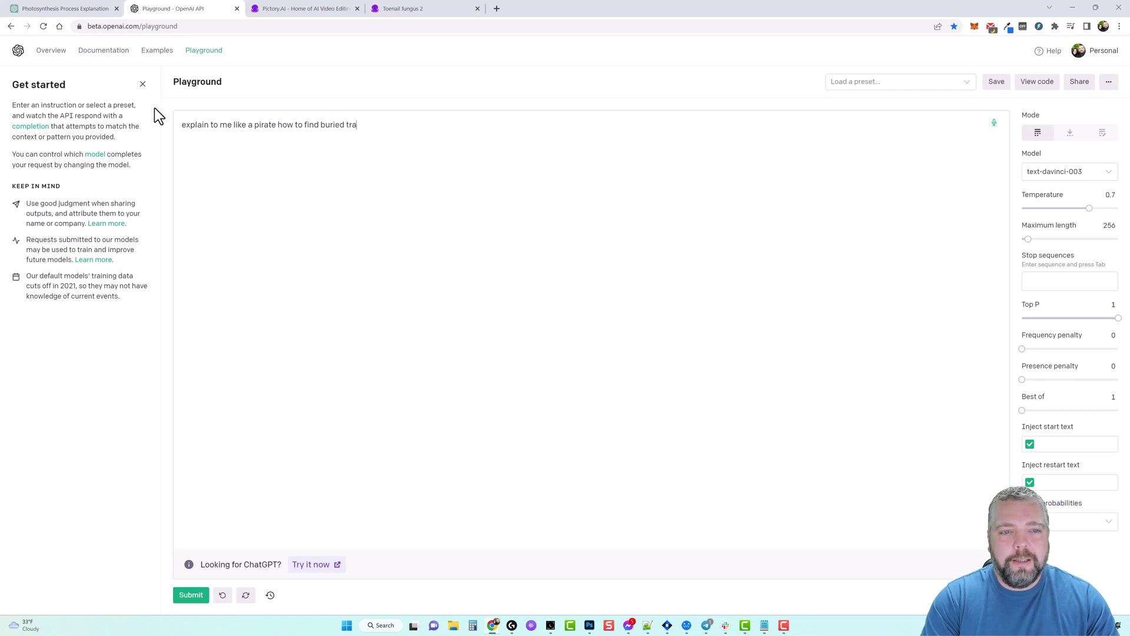
pyautogui.write('  Be specifi')
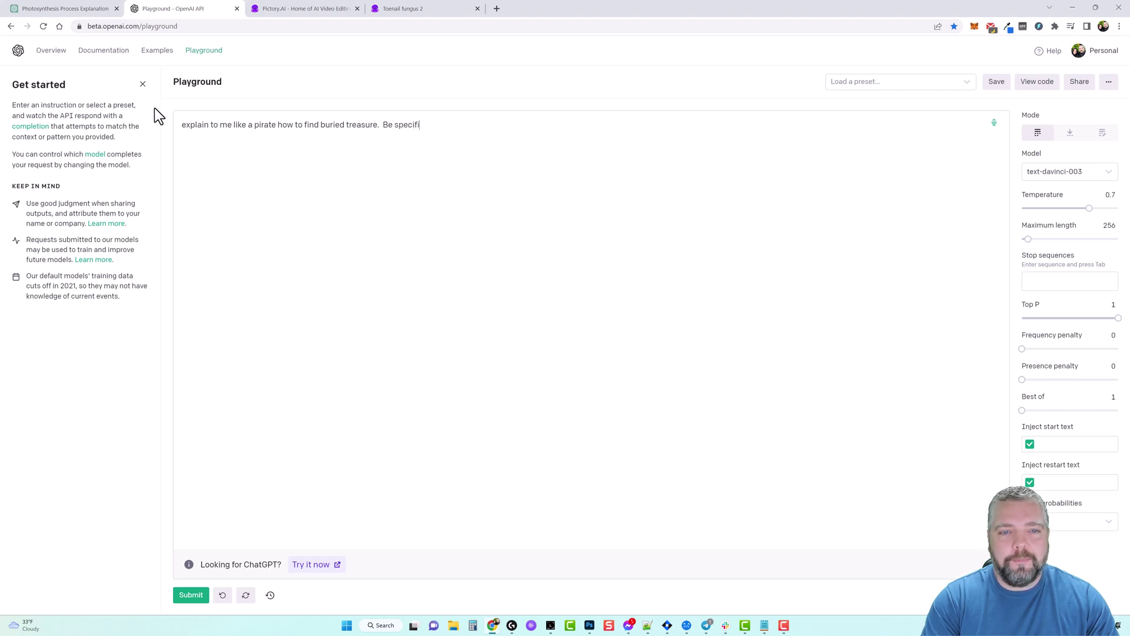
pyautogui.write('c.')
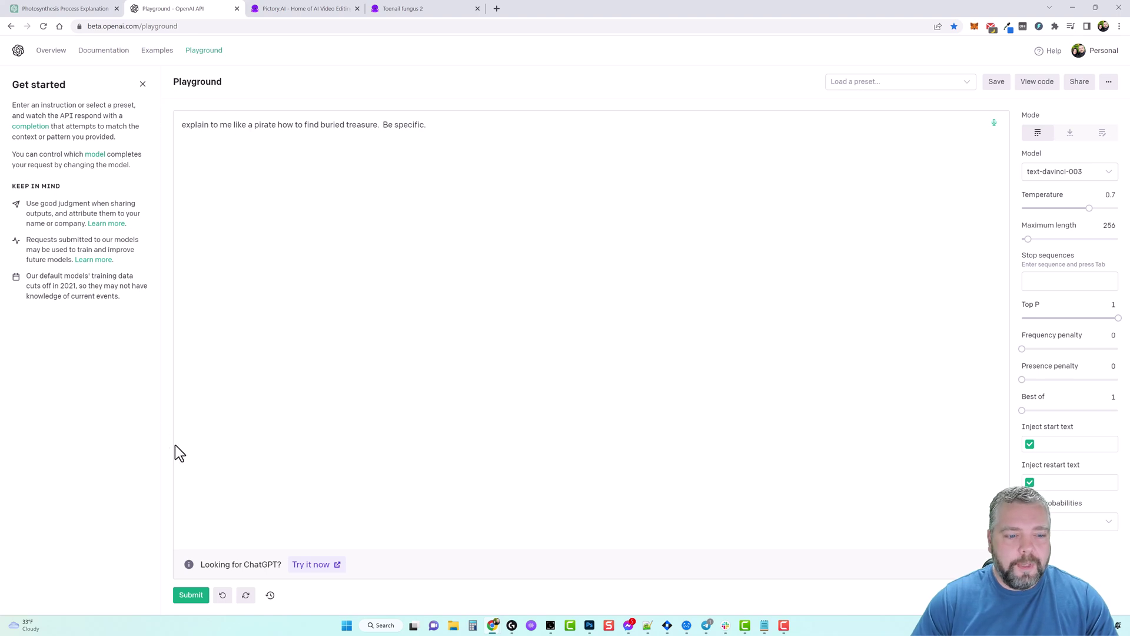
# Step: Generate the pirate buried-treasure explanation, then erase the prompt and its answer
pyautogui.click(190, 594)
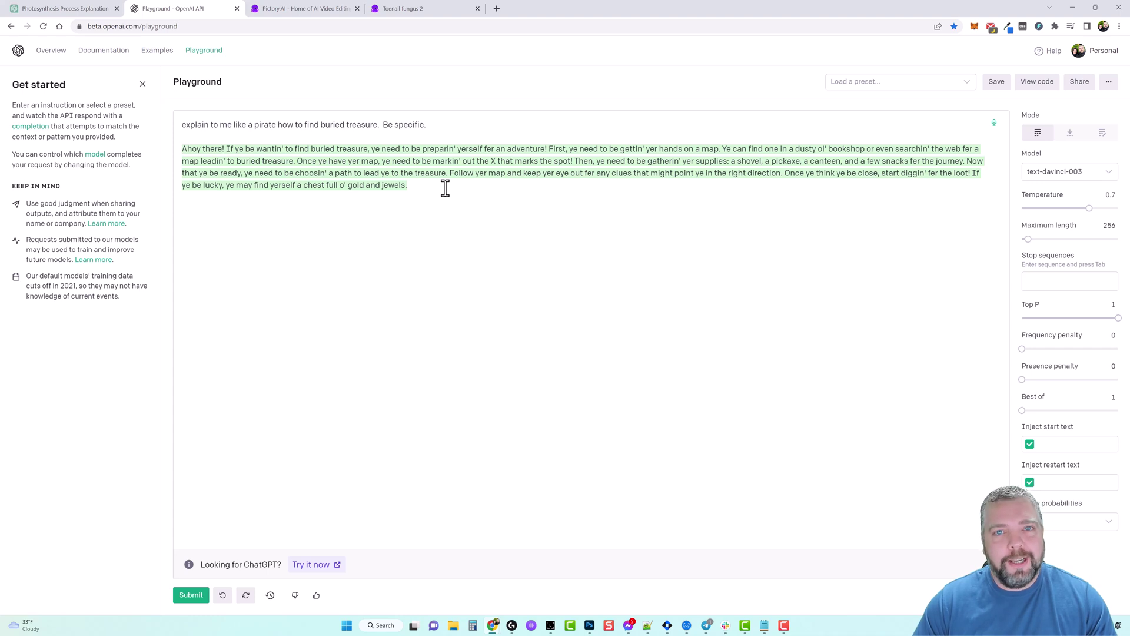
pyautogui.hotkey('ctrl', 'a')
pyautogui.press('Delete')
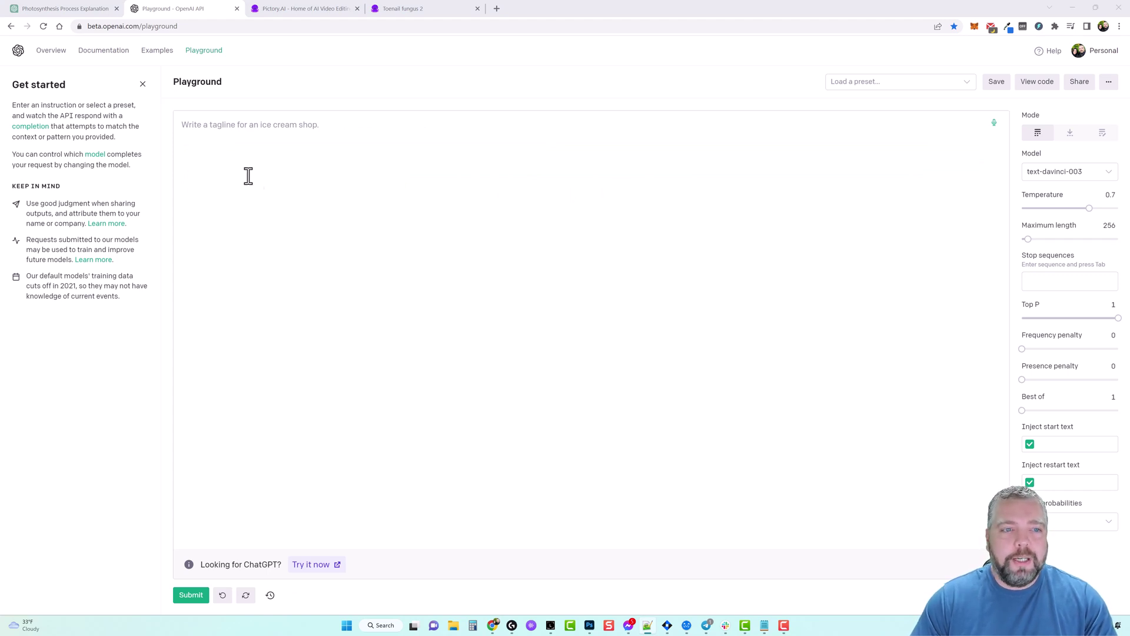
pyautogui.rightClick(242, 153)
pyautogui.click(265, 231)
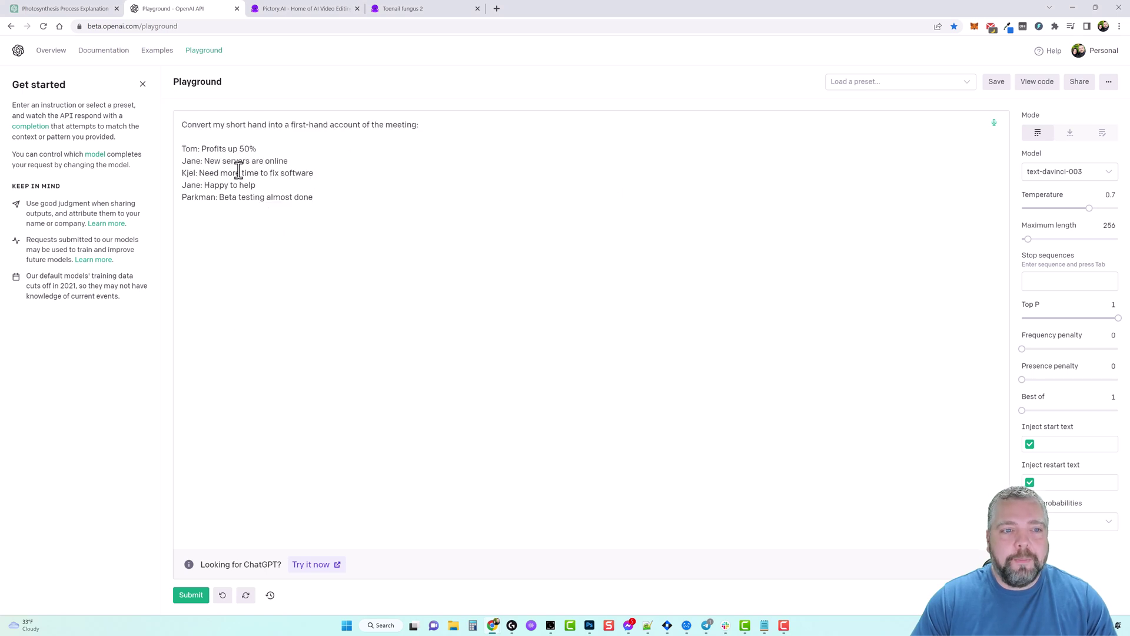
pyautogui.moveTo(184, 124); pyautogui.dragTo(421, 124)
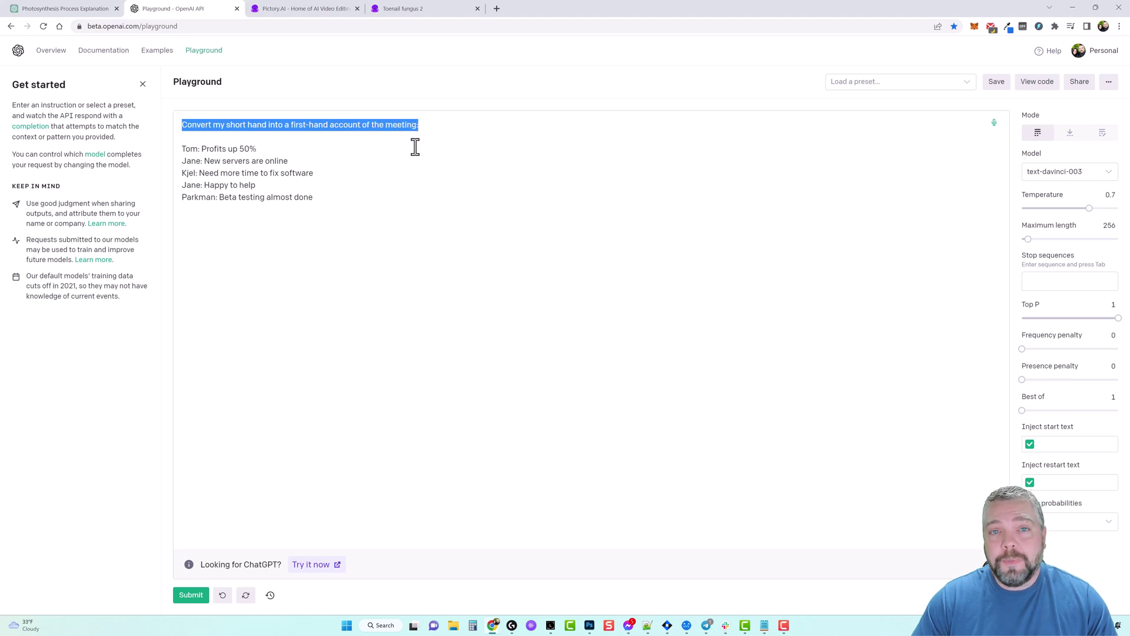
pyautogui.click(412, 148)
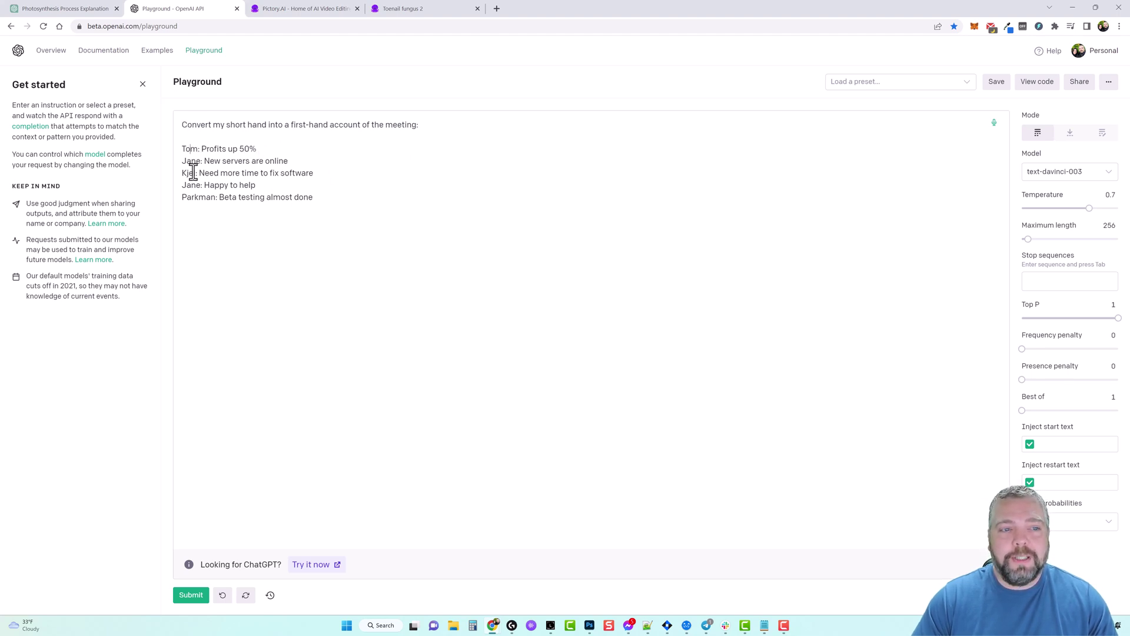
pyautogui.moveTo(186, 150); pyautogui.dragTo(338, 204)
pyautogui.click(323, 209)
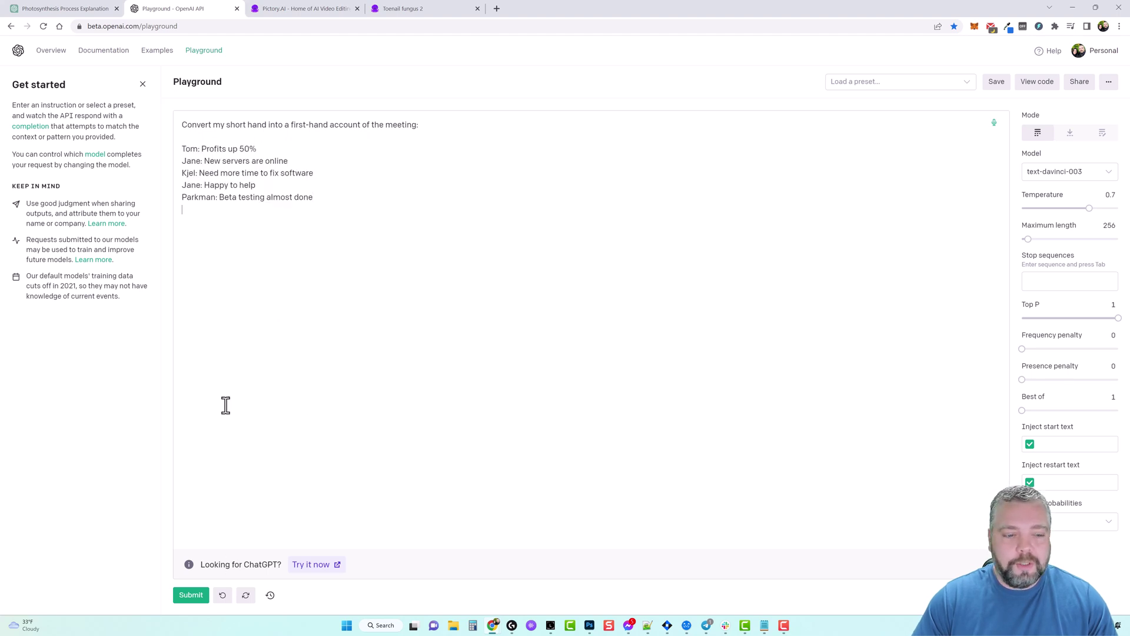
pyautogui.click(191, 594)
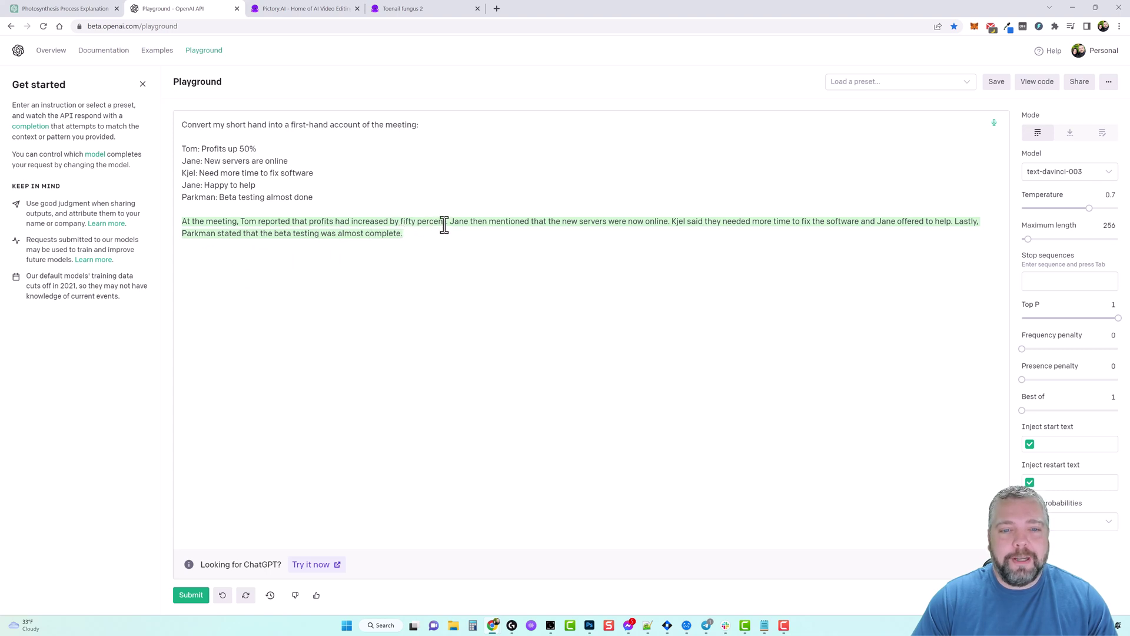
pyautogui.moveTo(256, 149); pyautogui.dragTo(182, 148)
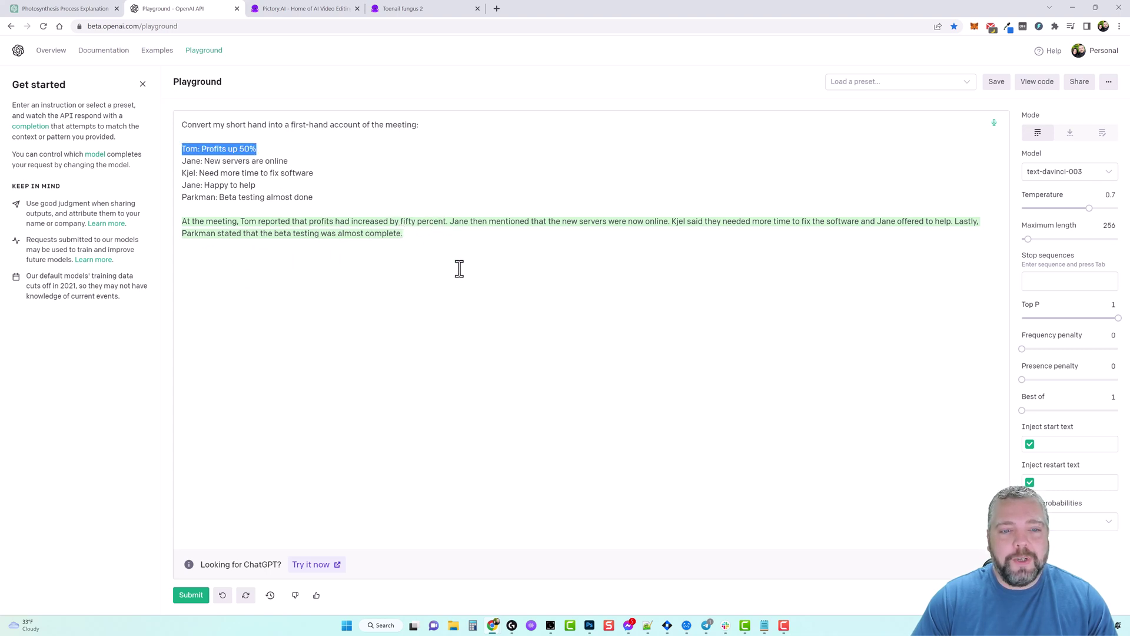
pyautogui.moveTo(452, 223)
pyautogui.mouseDown()
pyautogui.moveTo(659, 224)
pyautogui.moveTo(674, 244)
pyautogui.mouseUp()
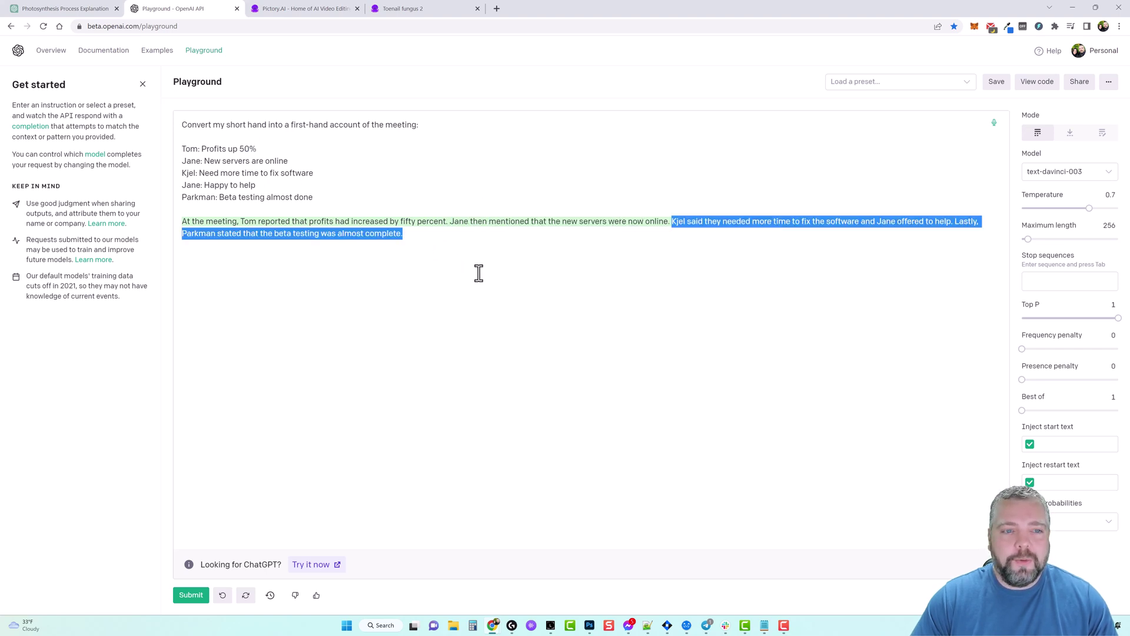
pyautogui.hotkey('ctrl', 'a')
pyautogui.press('Delete')
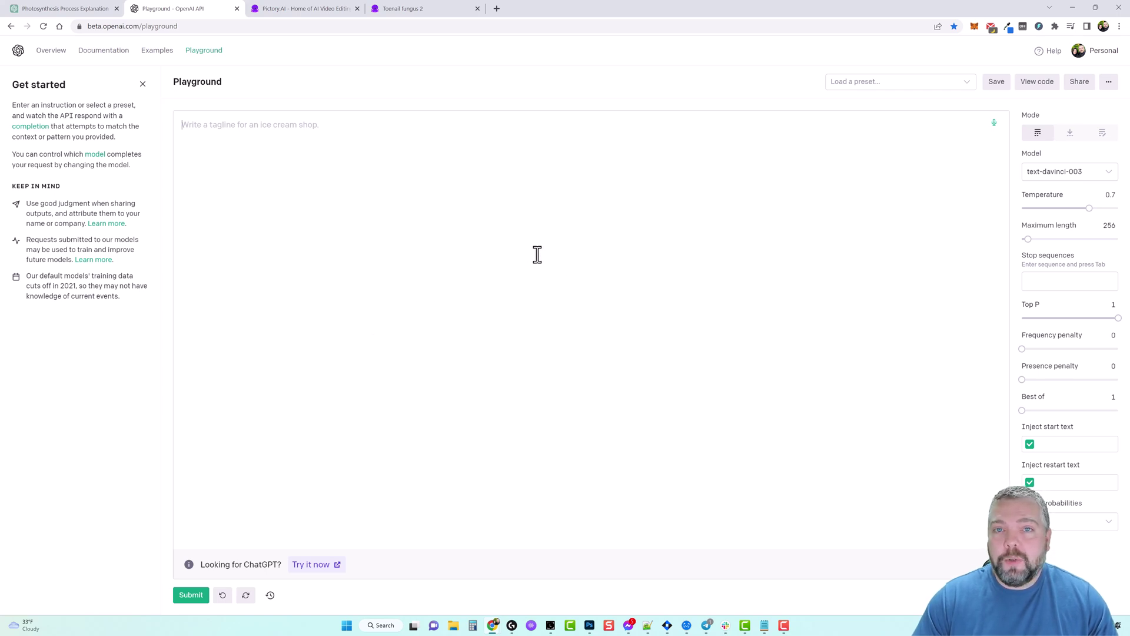
# Step: Paste the parent-targeted Learning Room ad prompt, review it, and generate the Facebook ad
pyautogui.rightClick(212, 131)
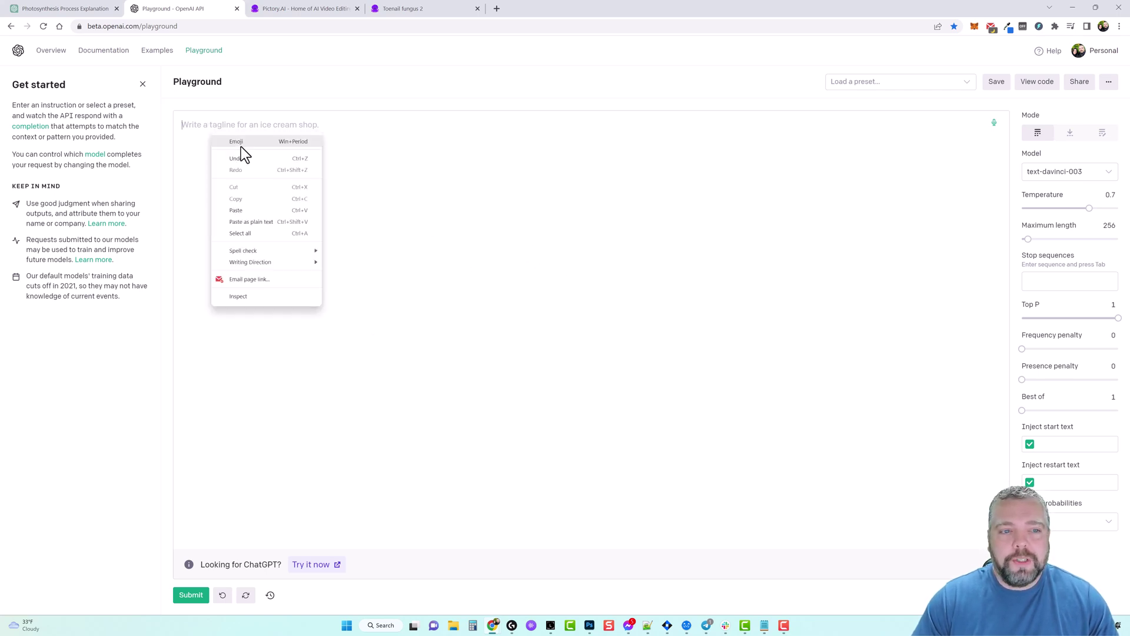
pyautogui.click(251, 206)
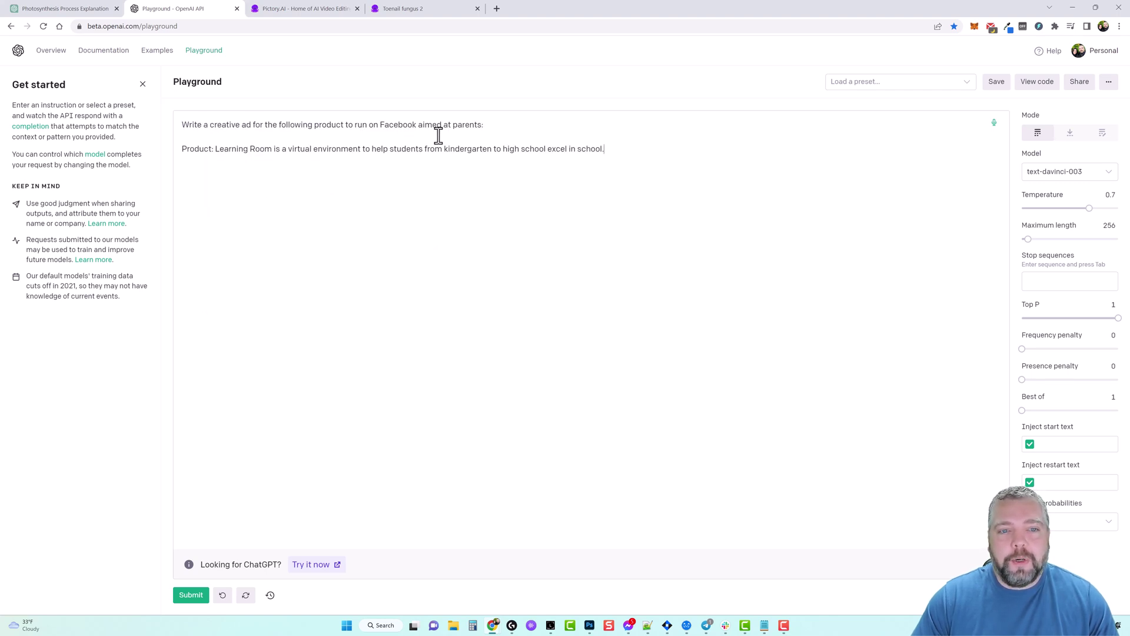
pyautogui.moveTo(417, 125); pyautogui.dragTo(485, 126)
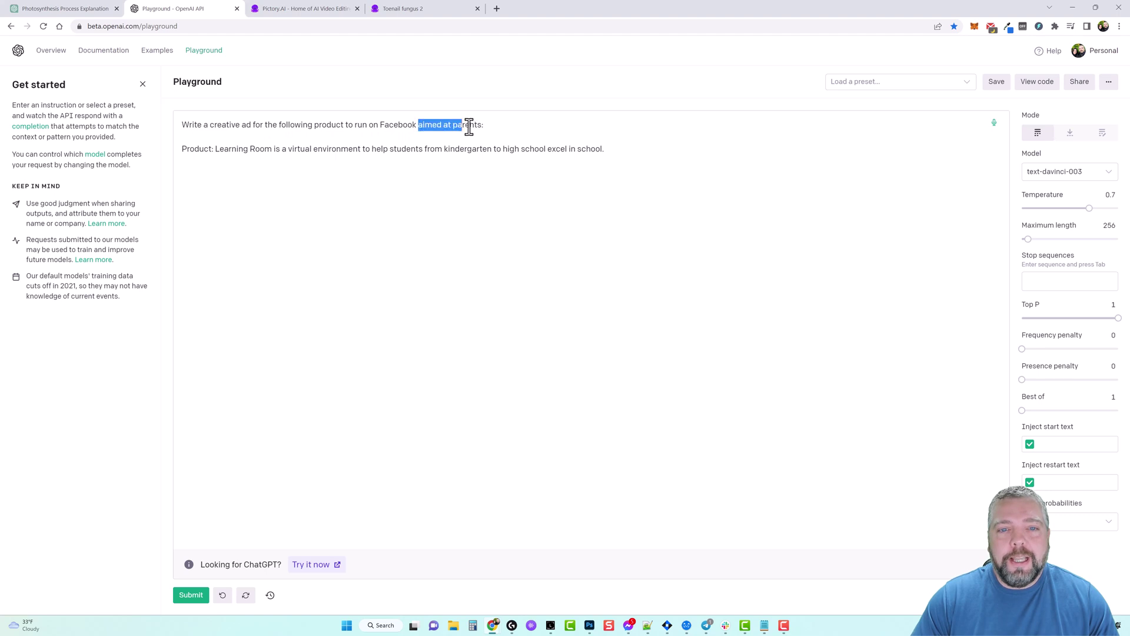
pyautogui.click(216, 161)
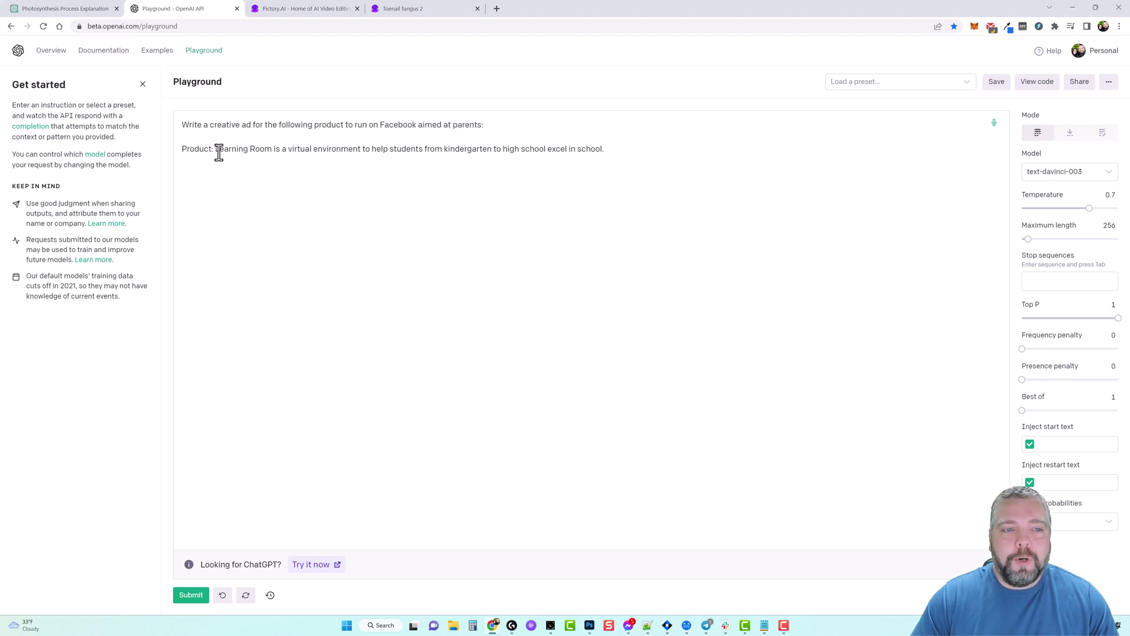
pyautogui.moveTo(216, 151); pyautogui.dragTo(606, 155)
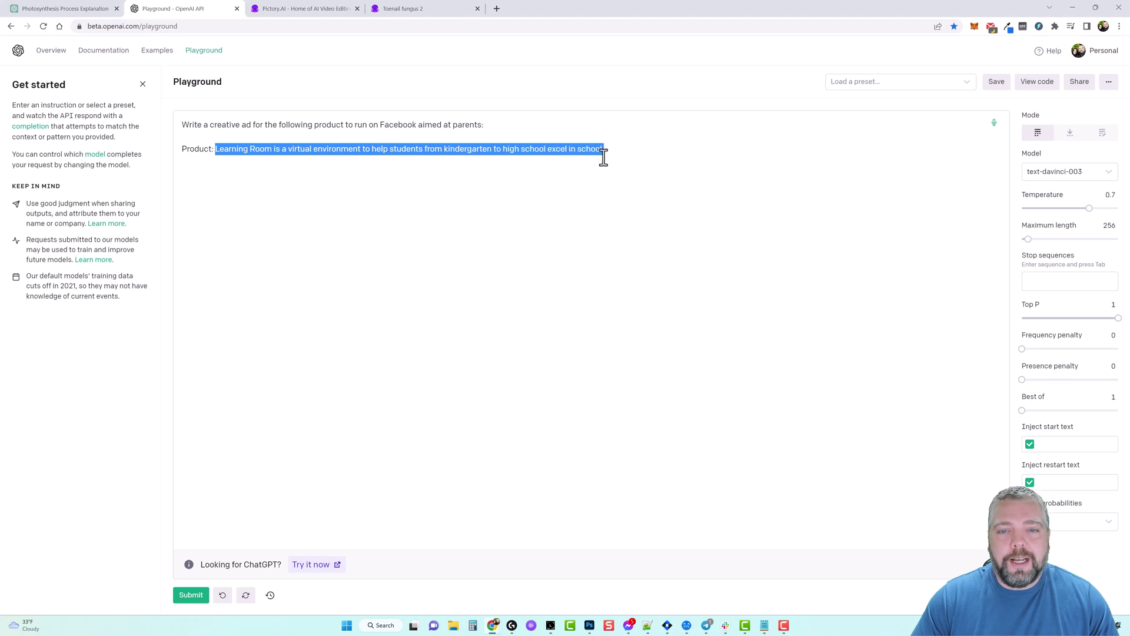
pyautogui.click(590, 179)
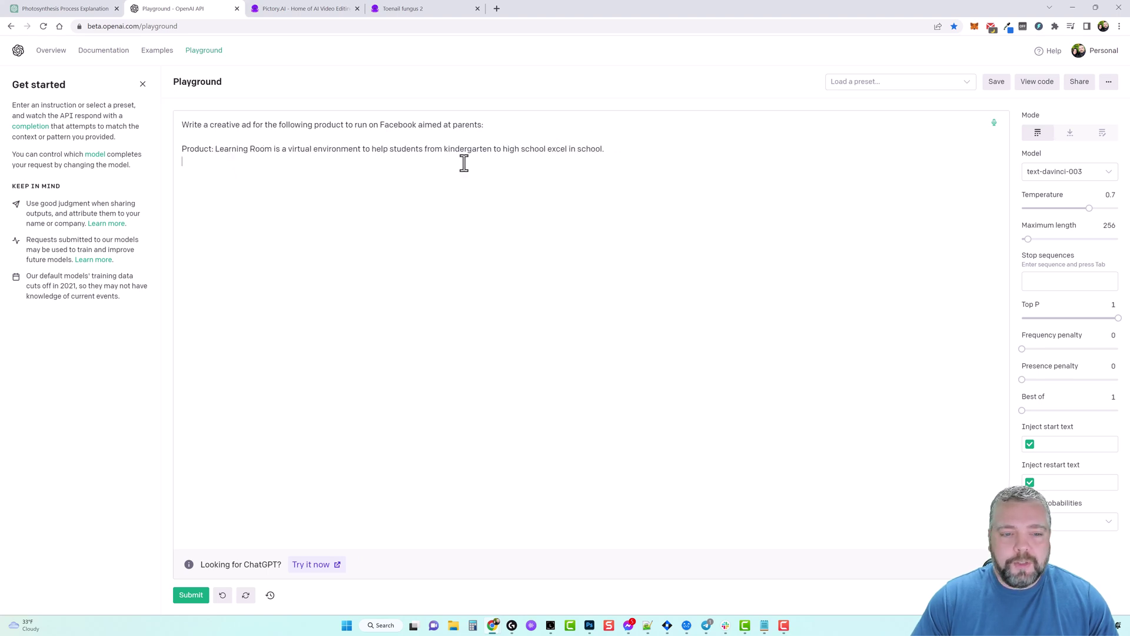
pyautogui.click(196, 599)
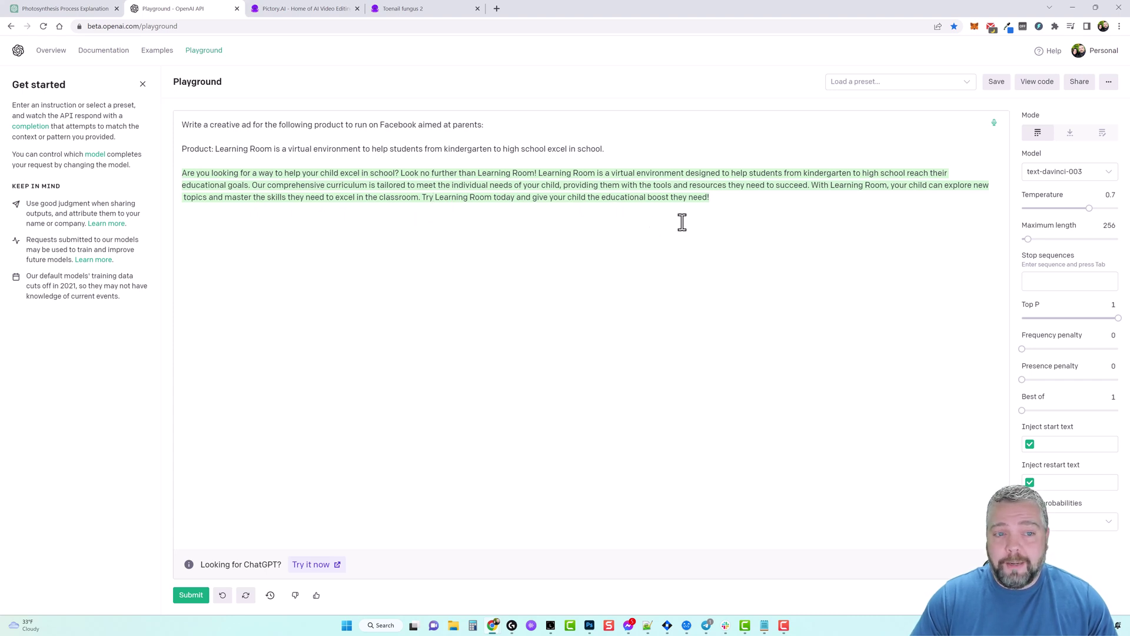
# Step: Clear the ad text and paste in the Frito Pie recipe prompt
pyautogui.hotkey('ctrl', 'a')
pyautogui.press('BackSpace')
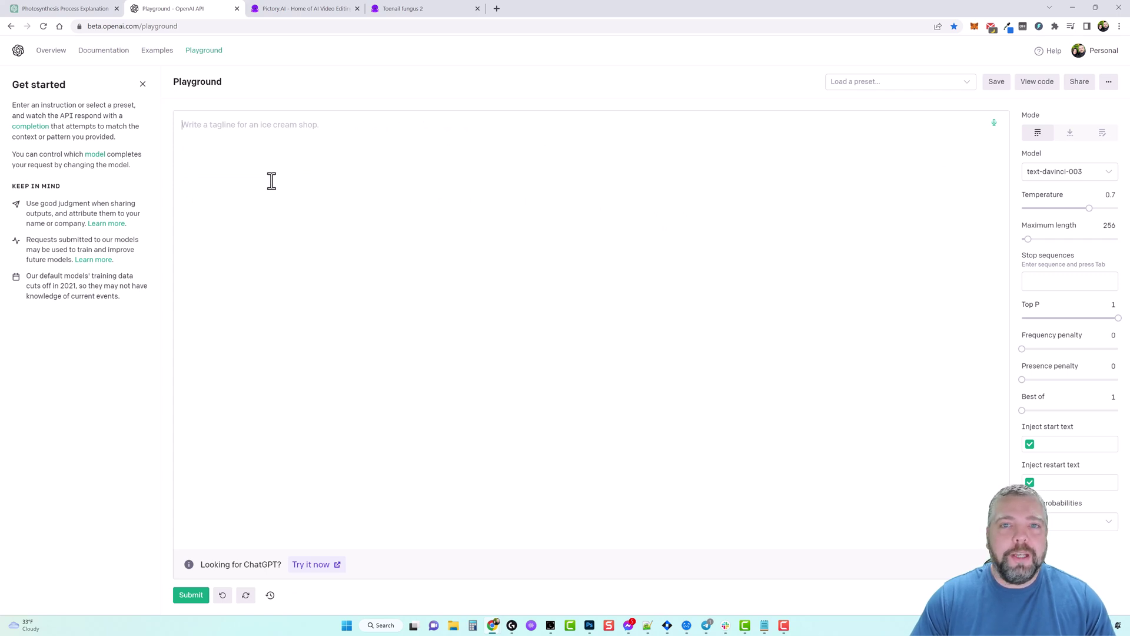
pyautogui.rightClick(231, 139)
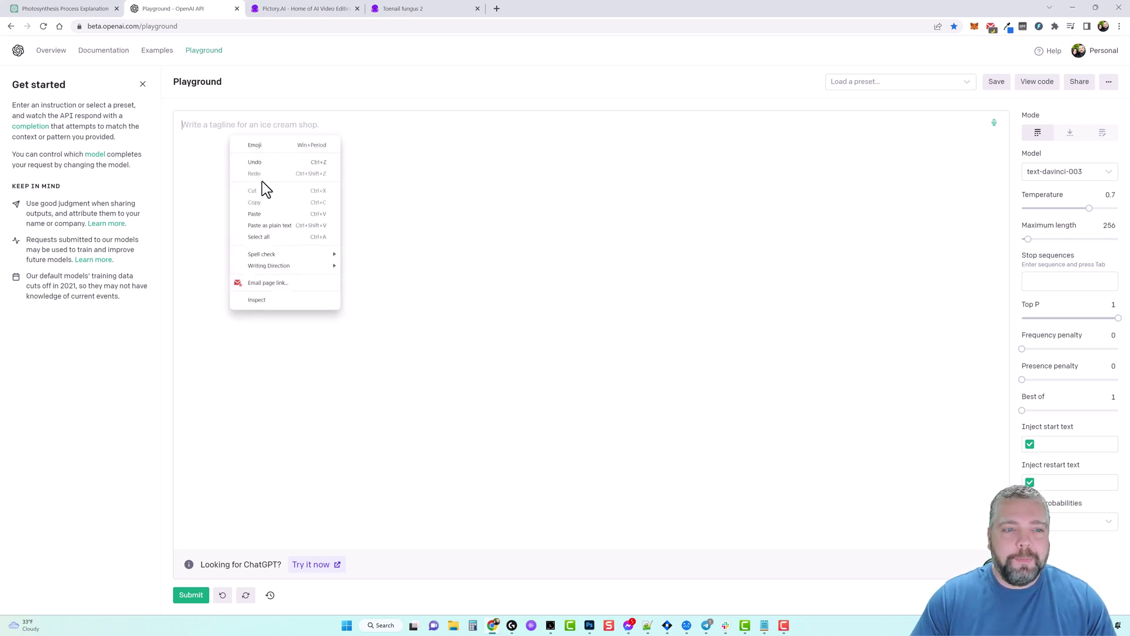
pyautogui.click(269, 211)
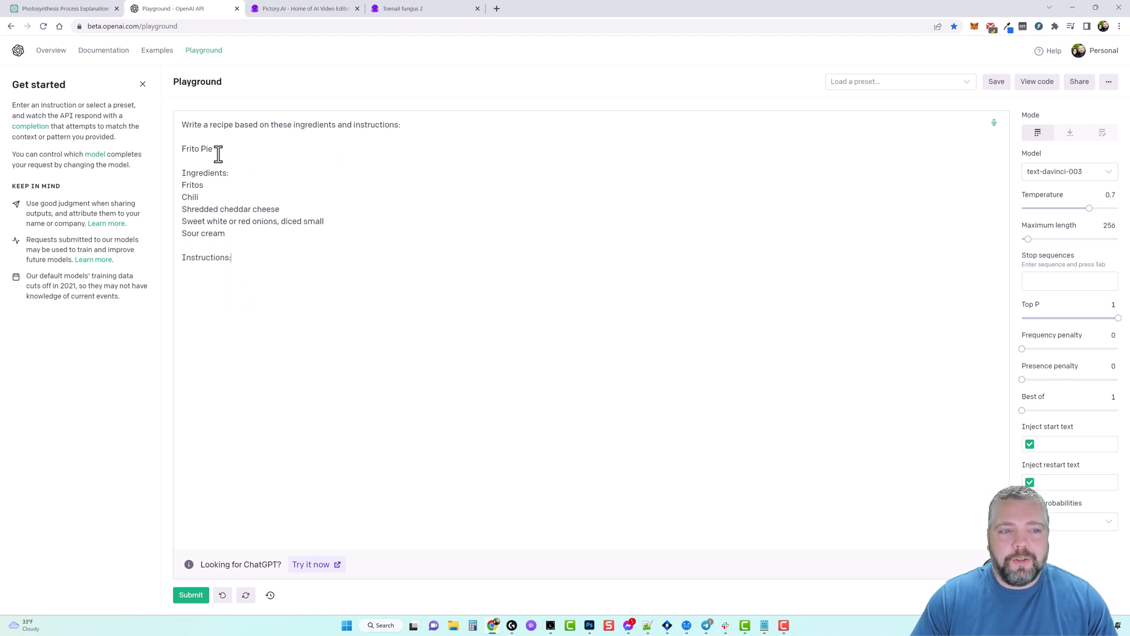
# Step: Generate the Frito Pie steps after 'Instructions:', then erase the recipe and steps
pyautogui.moveTo(215, 150); pyautogui.dragTo(181, 151)
pyautogui.click(232, 174)
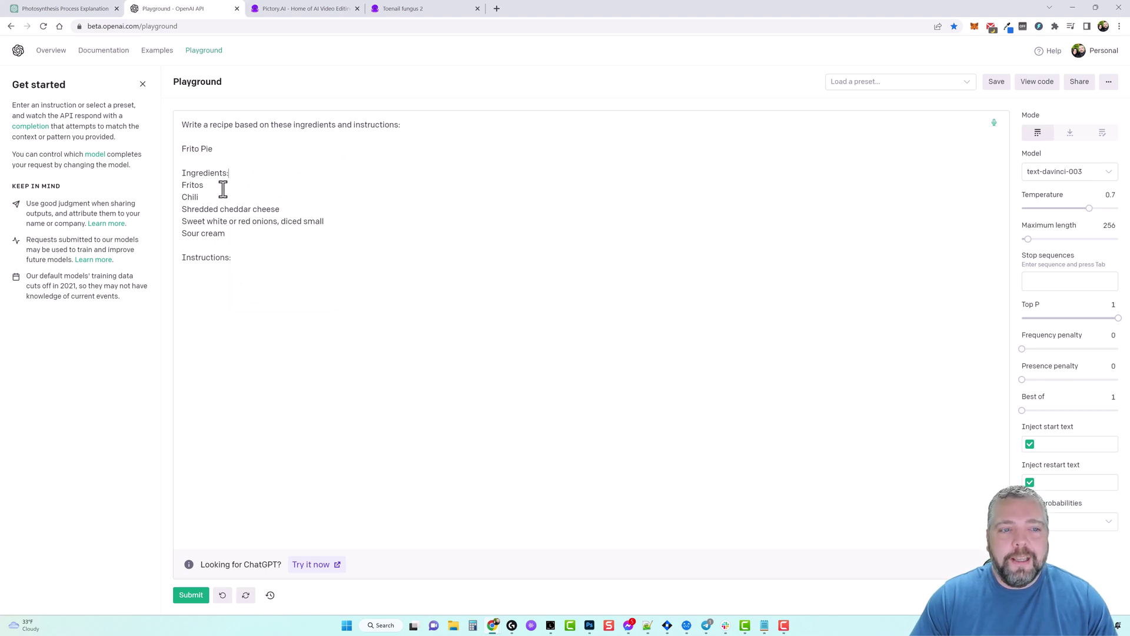
pyautogui.click(242, 260)
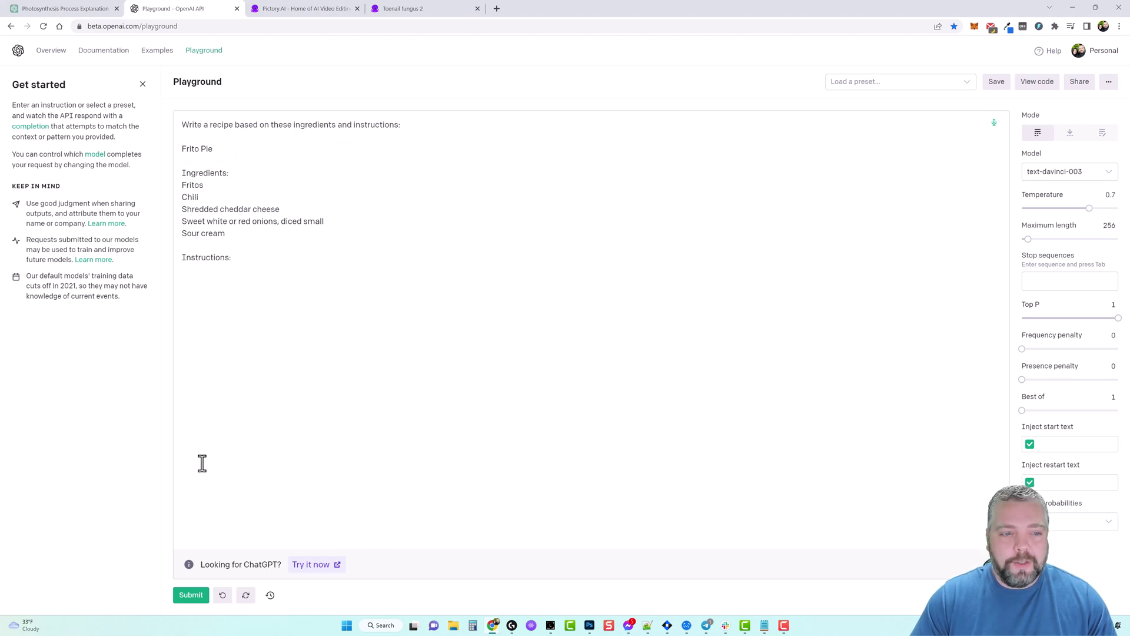
pyautogui.click(192, 598)
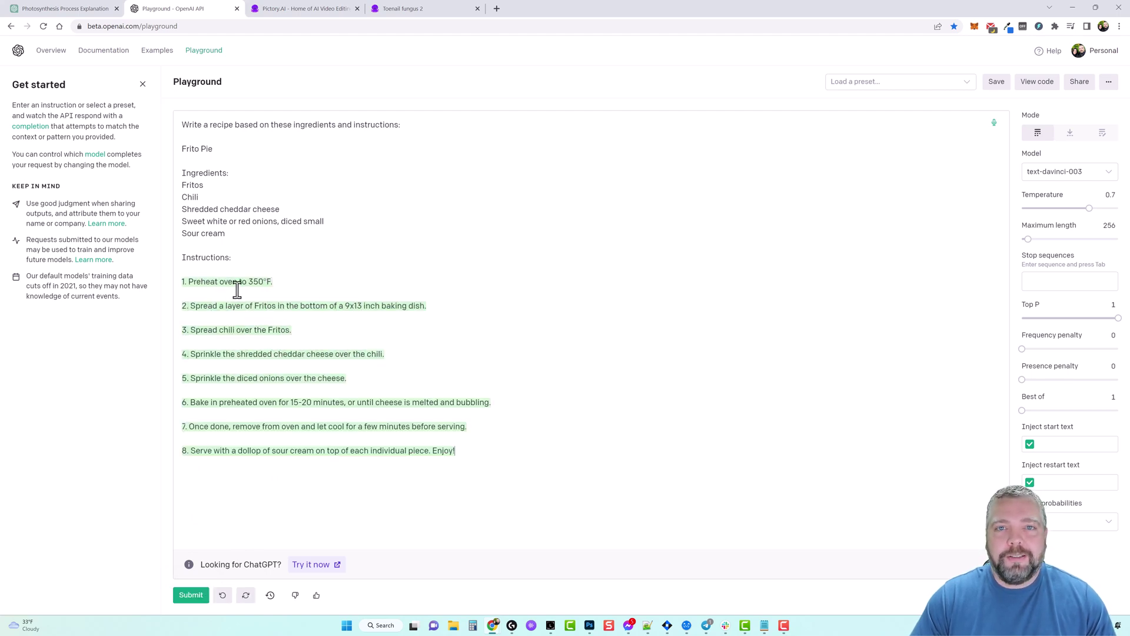
pyautogui.hotkey('ctrl', 'a')
pyautogui.press('BackSpace')
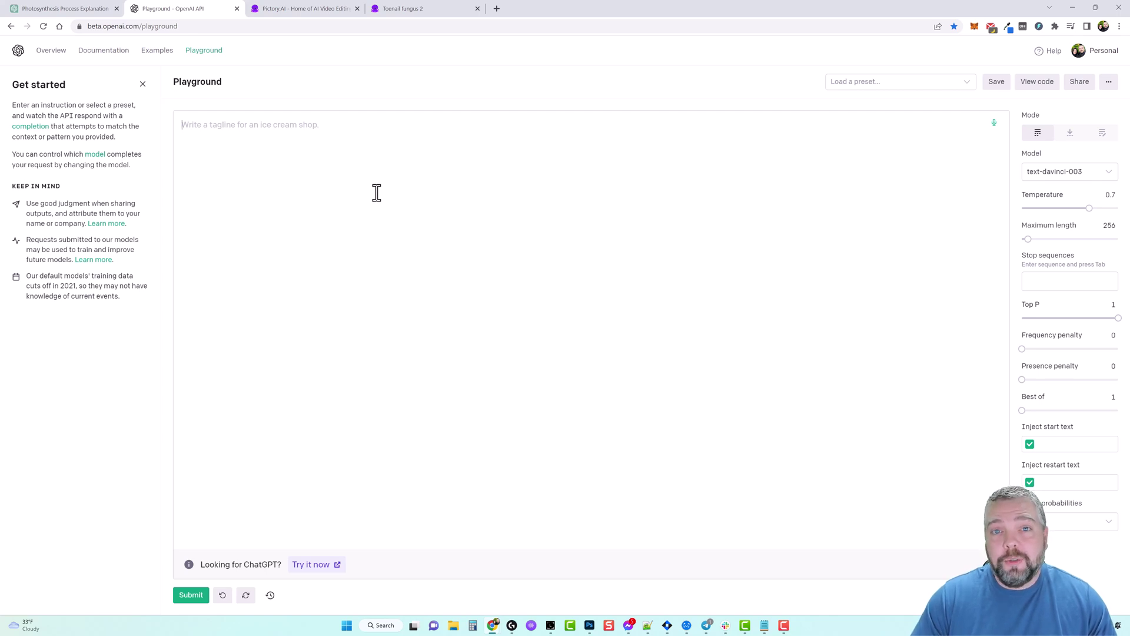
pyautogui.rightClick(355, 137)
pyautogui.click(381, 206)
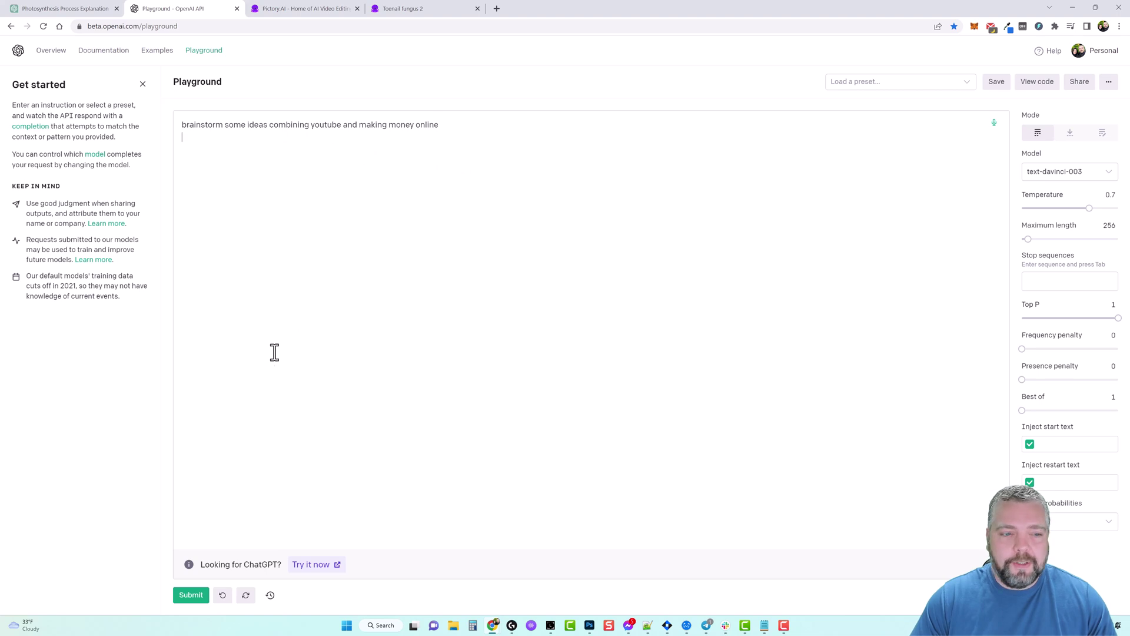
pyautogui.click(200, 597)
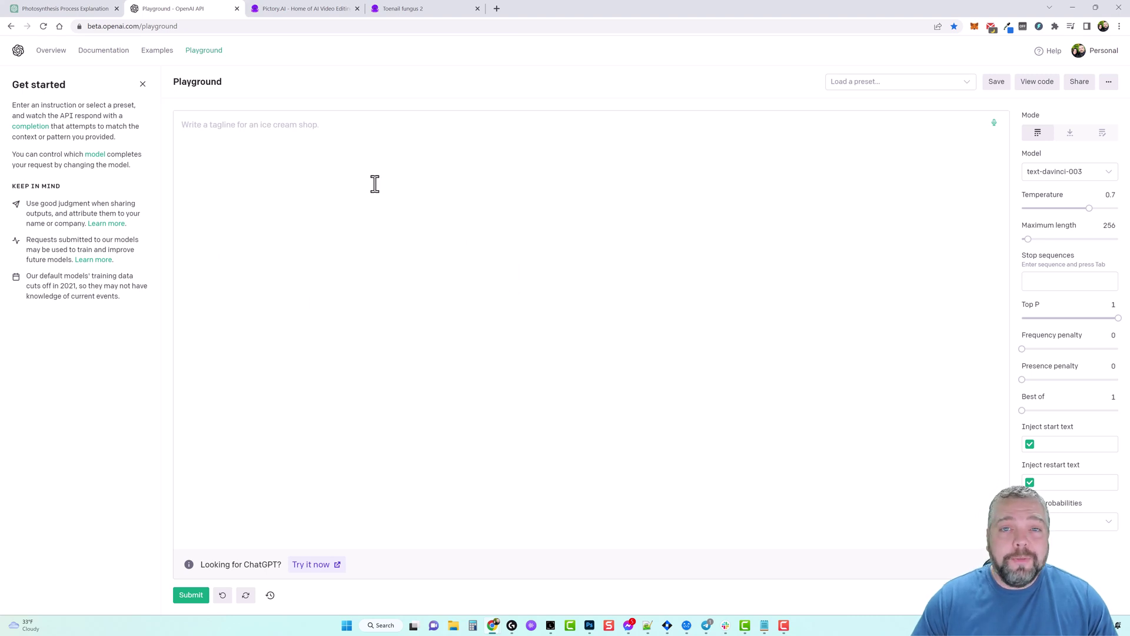
# Step: Paste the restaurant interview questions prompt, generate the list, then delete it all
pyautogui.click(375, 183)
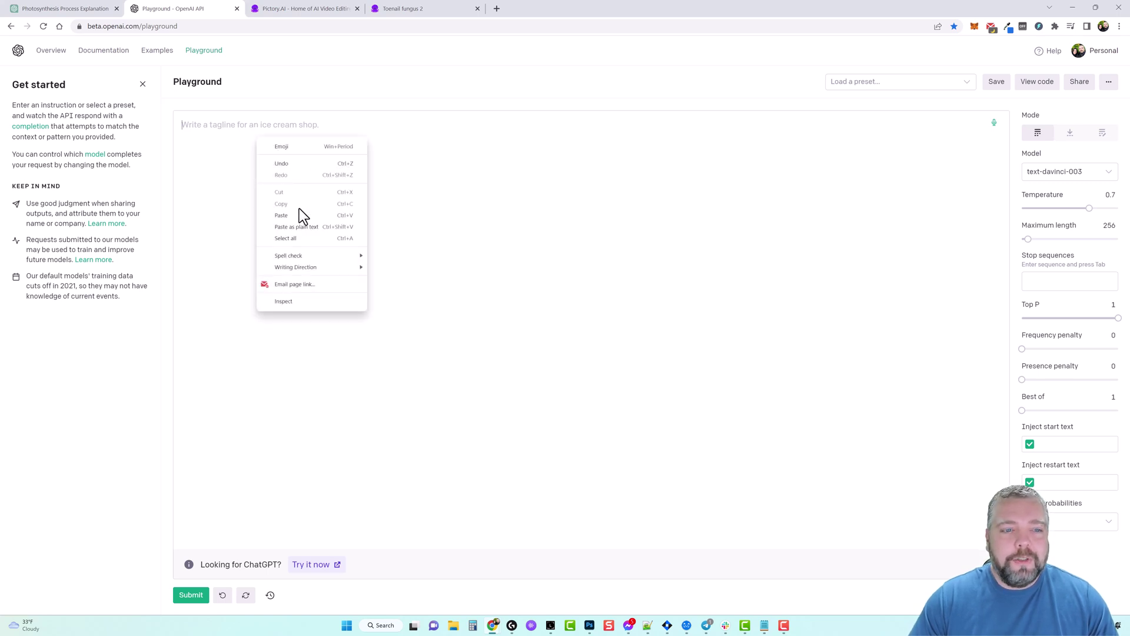
pyautogui.click(299, 209)
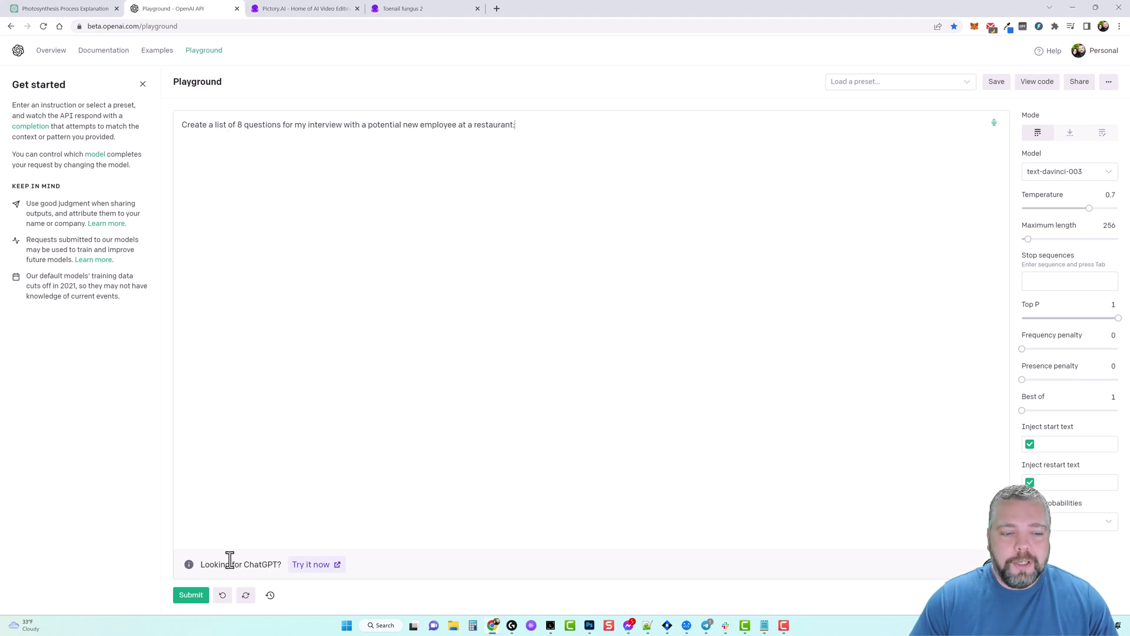
pyautogui.click(195, 601)
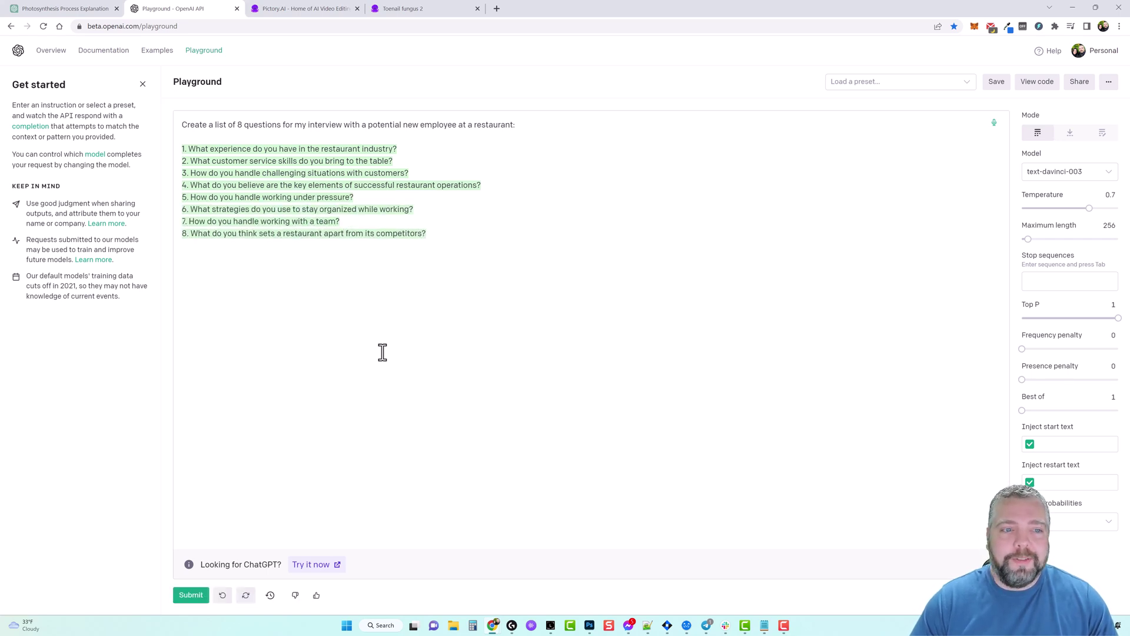
pyautogui.hotkey('ctrl', 'a')
pyautogui.press('BackSpace')
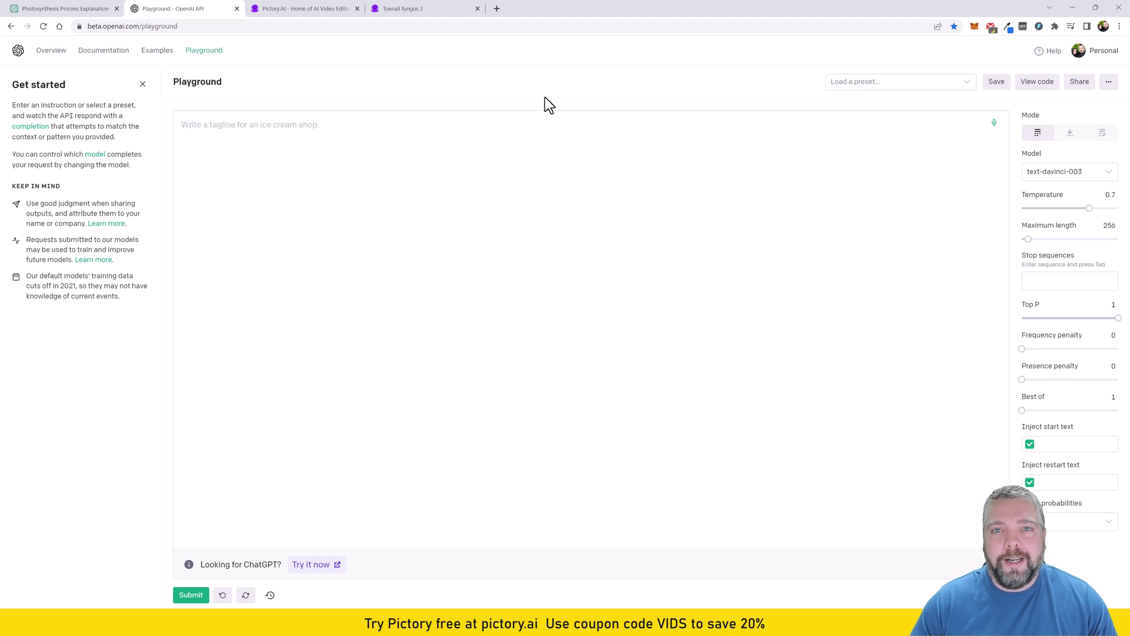
# Step: Paste and submit the 1000-word natural toenail fungus cure prompt, then switch to Pictory
pyautogui.rightClick(329, 139)
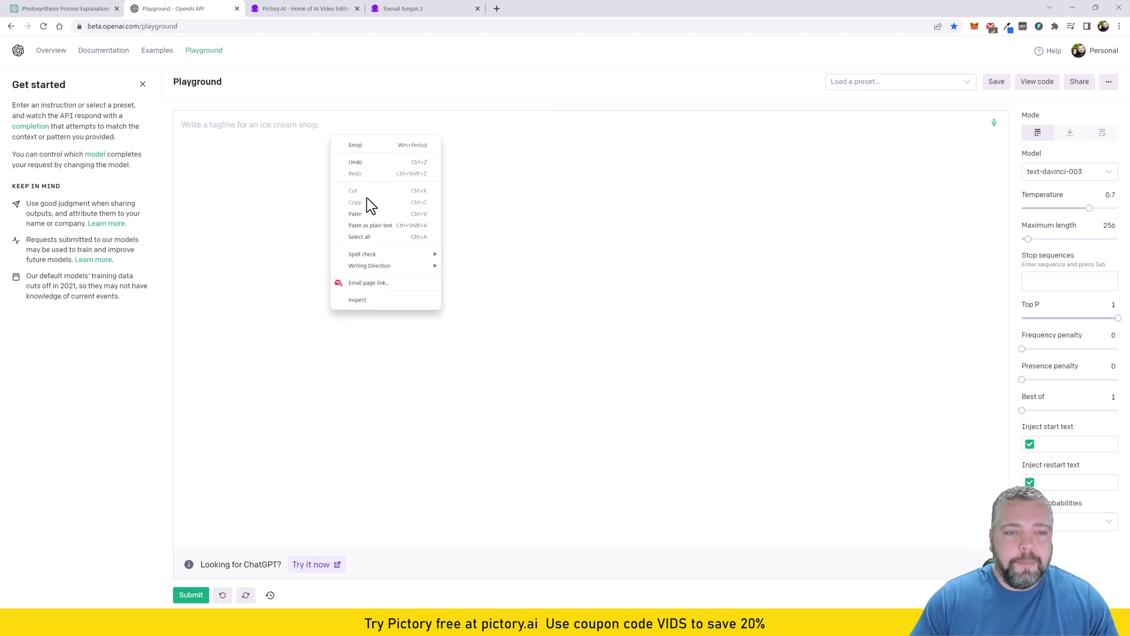
pyautogui.click(367, 207)
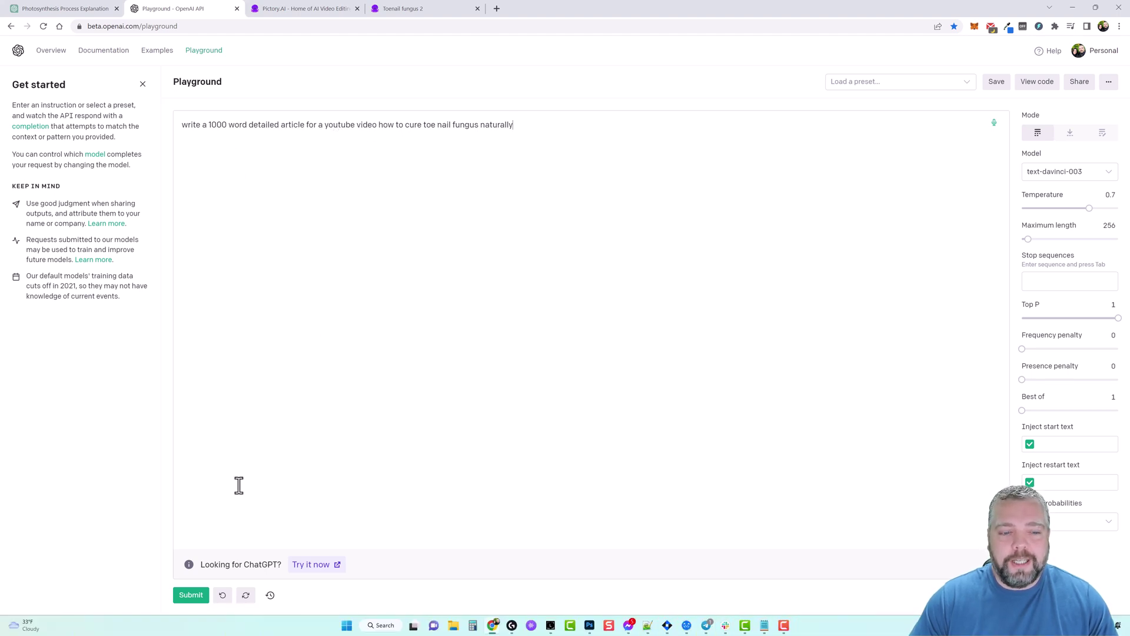
pyautogui.click(192, 595)
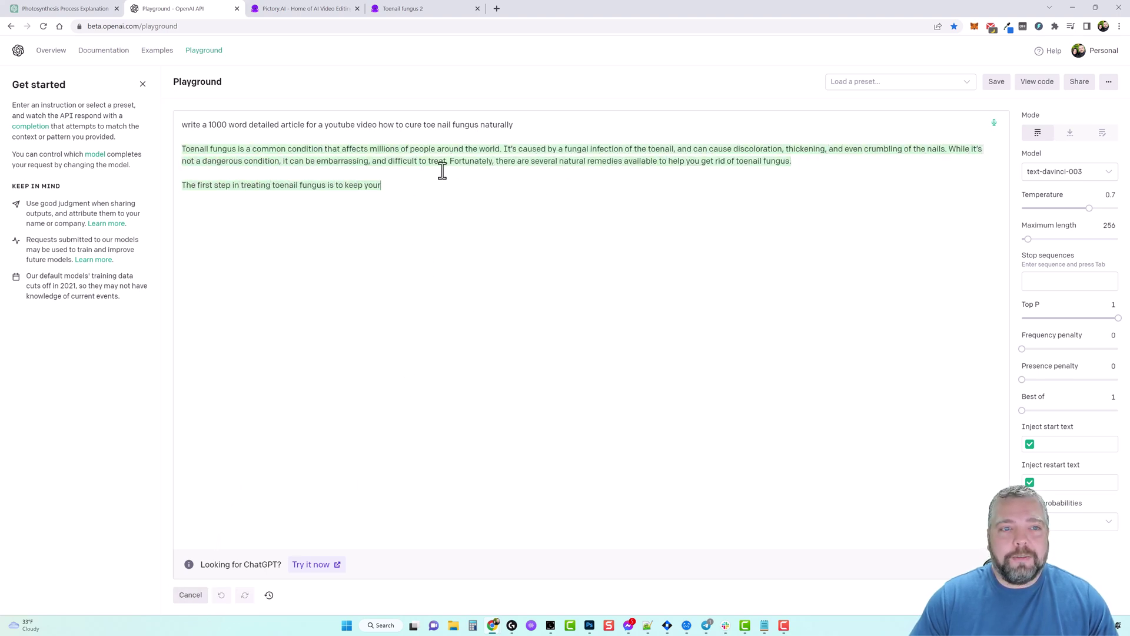
pyautogui.click(311, 9)
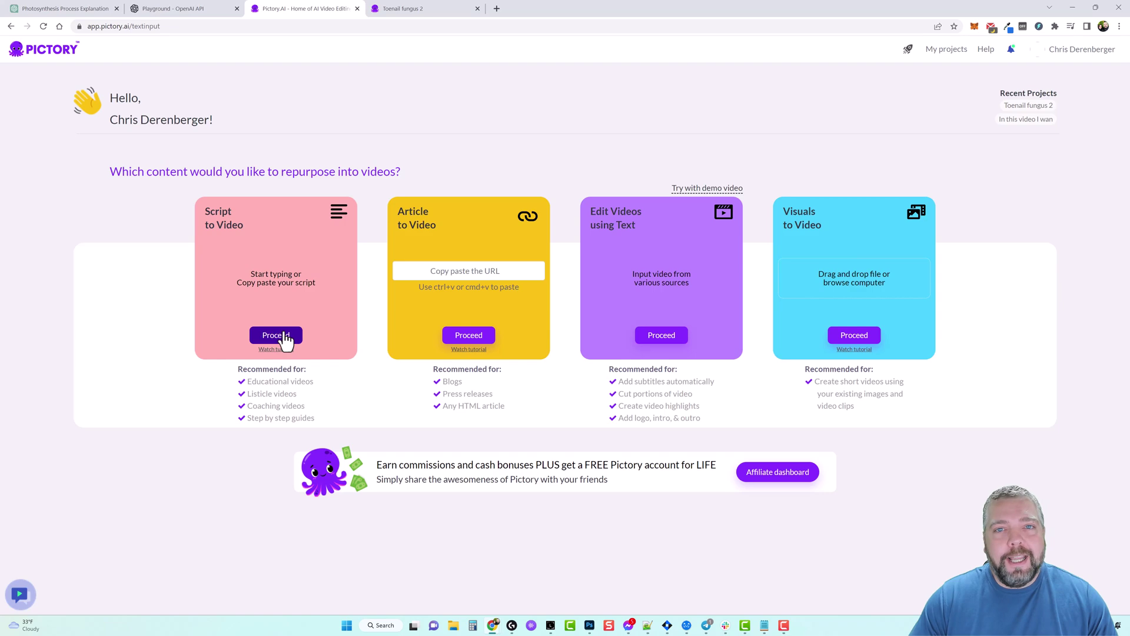
# Step: Glance at the Toenail fungus 2 video page, then return to the Playground
pyautogui.click(406, 9)
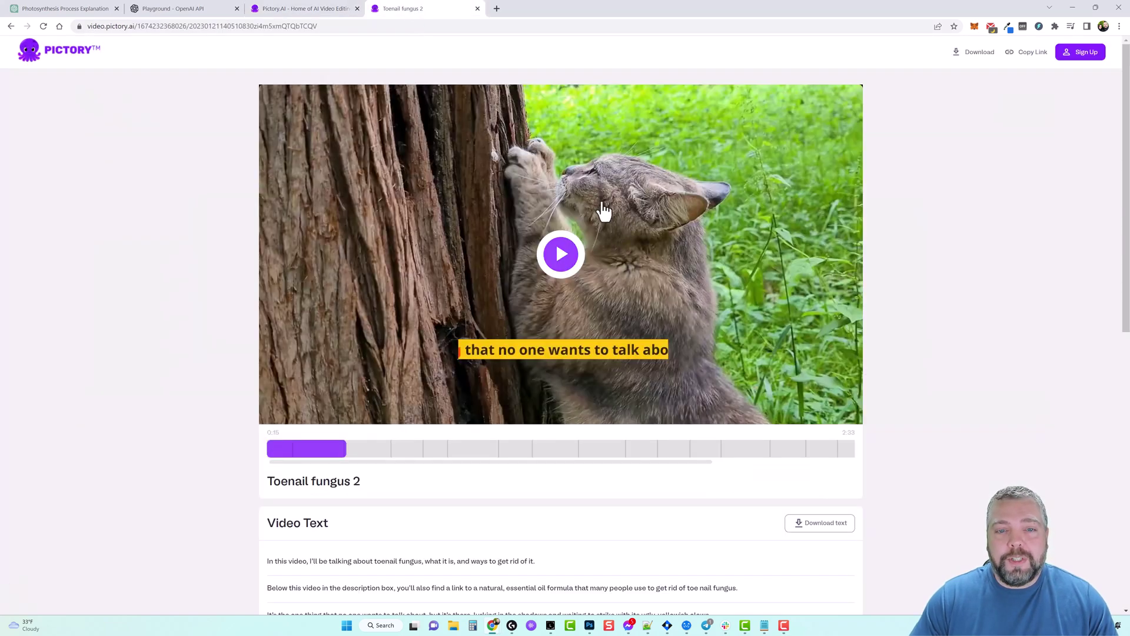
pyautogui.click(197, 11)
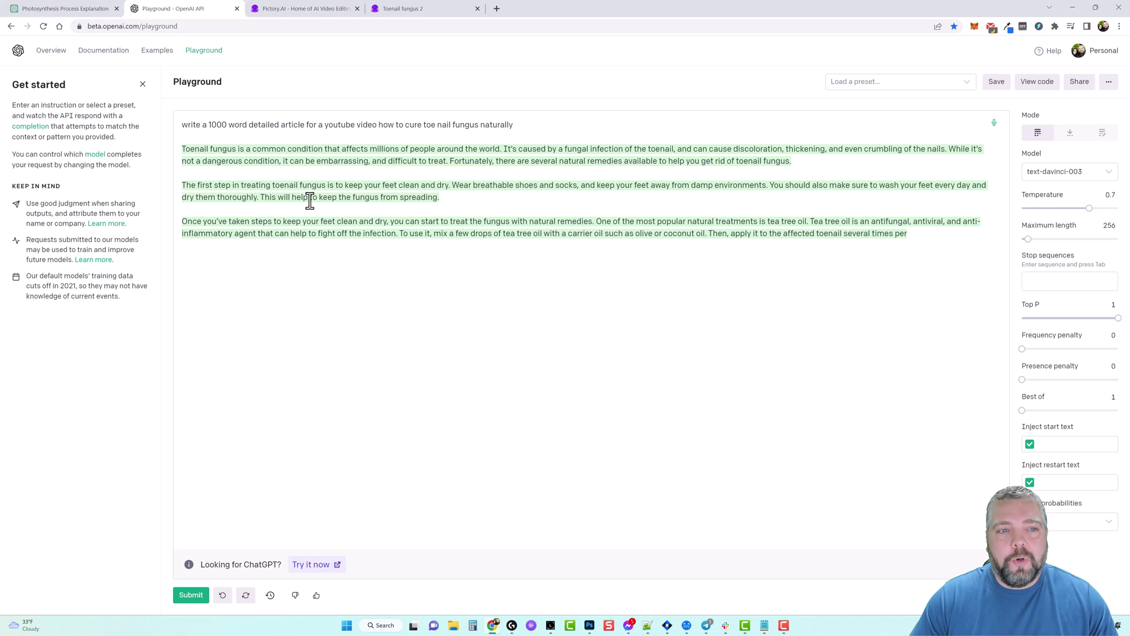
# Step: Raise maximum length to 4000, delete the cut-off article, and regenerate it
pyautogui.moveTo(183, 124); pyautogui.dragTo(310, 125)
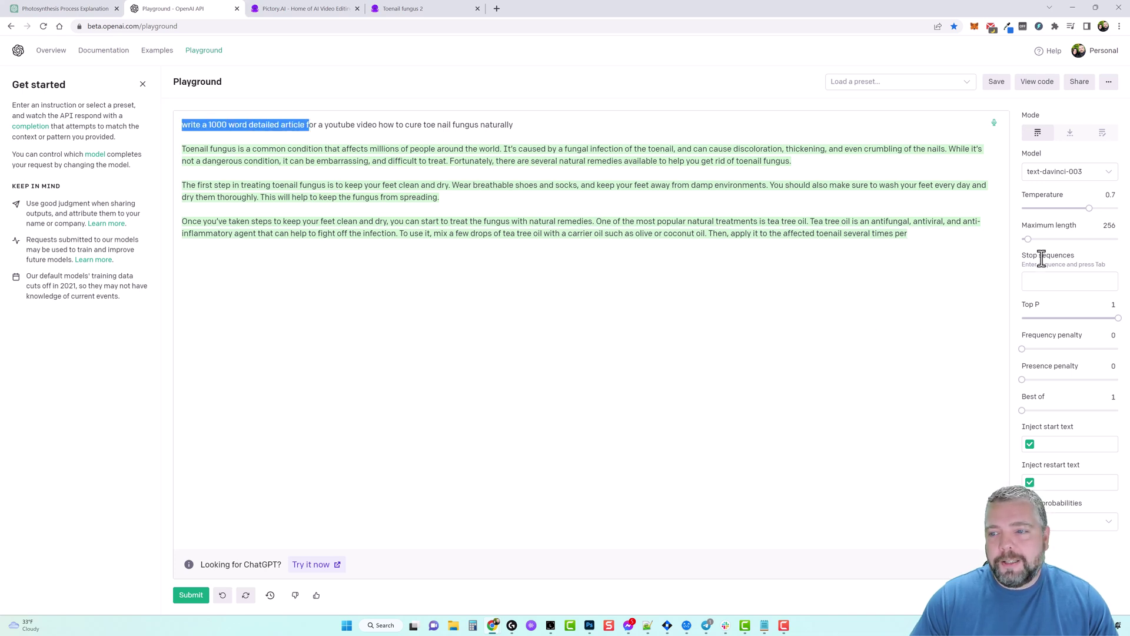
pyautogui.moveTo(1050, 226)
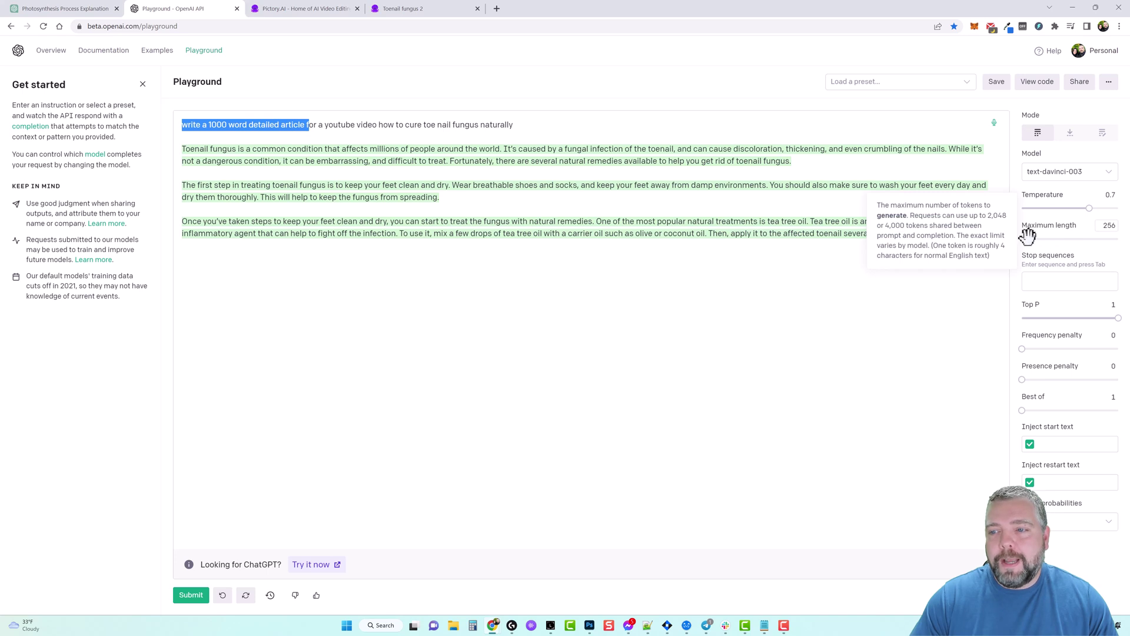
pyautogui.moveTo(1024, 239); pyautogui.dragTo(1118, 238)
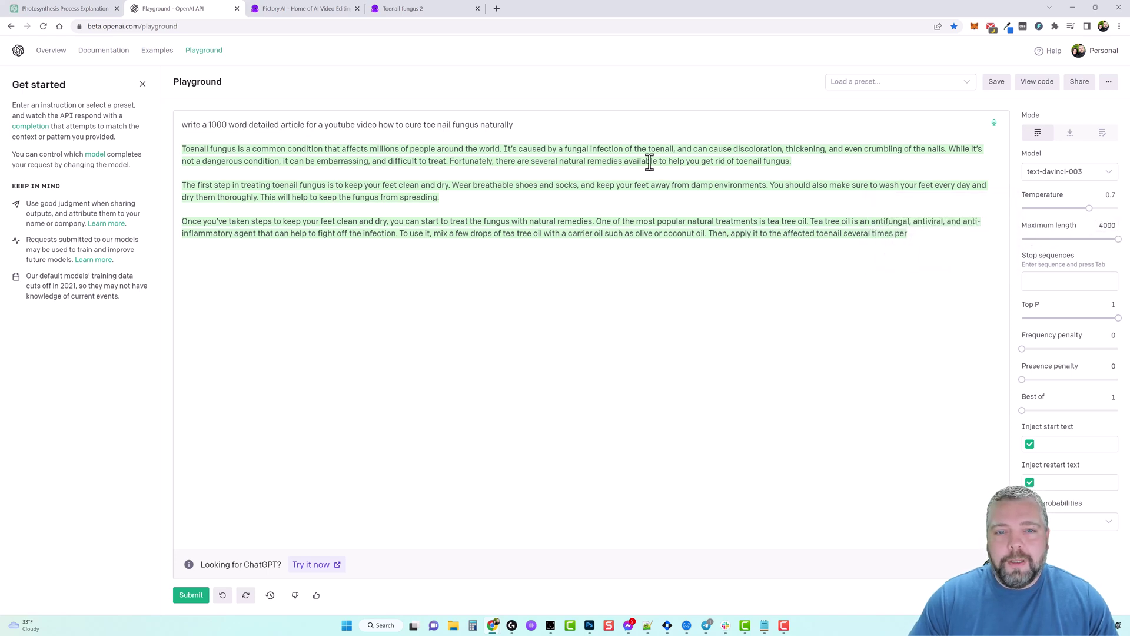
pyautogui.moveTo(533, 128); pyautogui.dragTo(942, 232)
pyautogui.press('BackSpace')
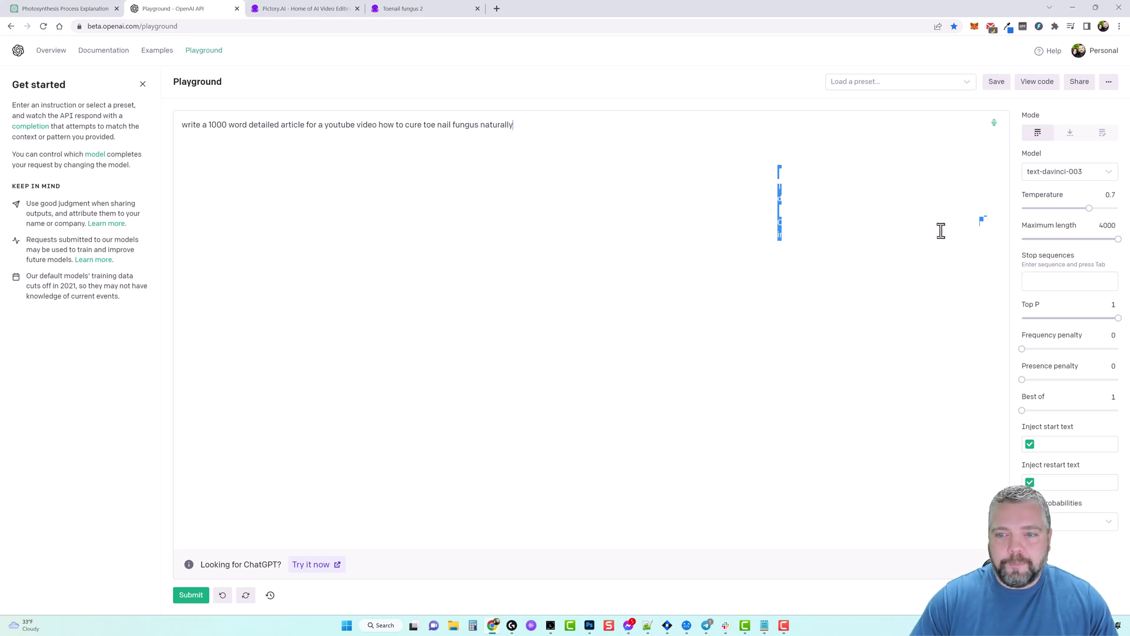
pyautogui.click(198, 598)
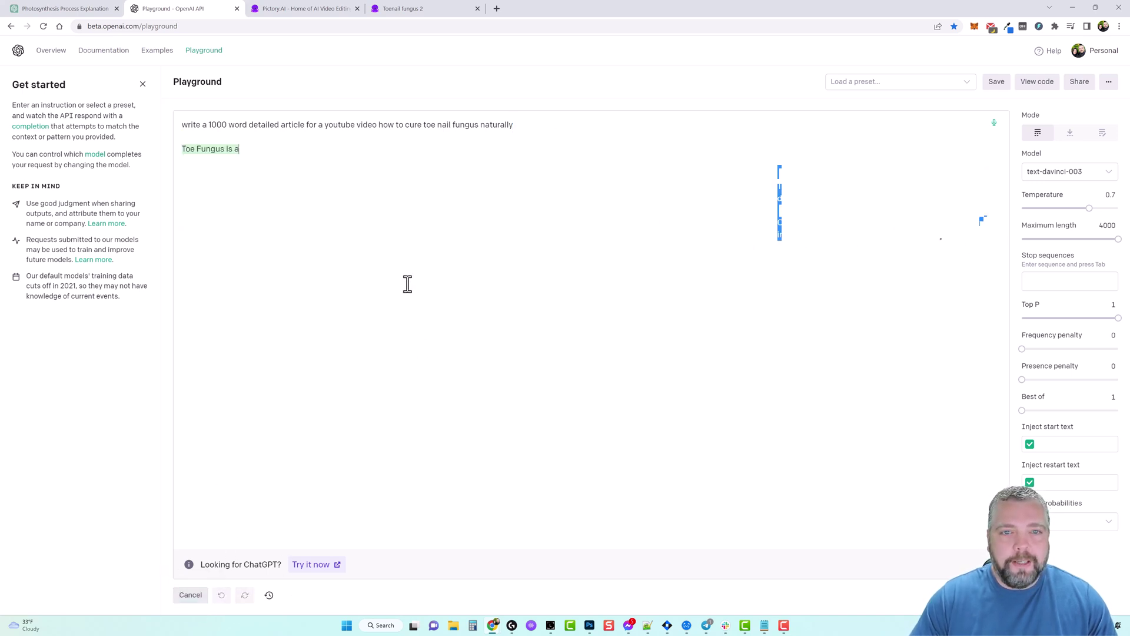
# Step: Play the Toenail fungus 2 video in Pictory and pause at the fungi scene
pyautogui.click(421, 8)
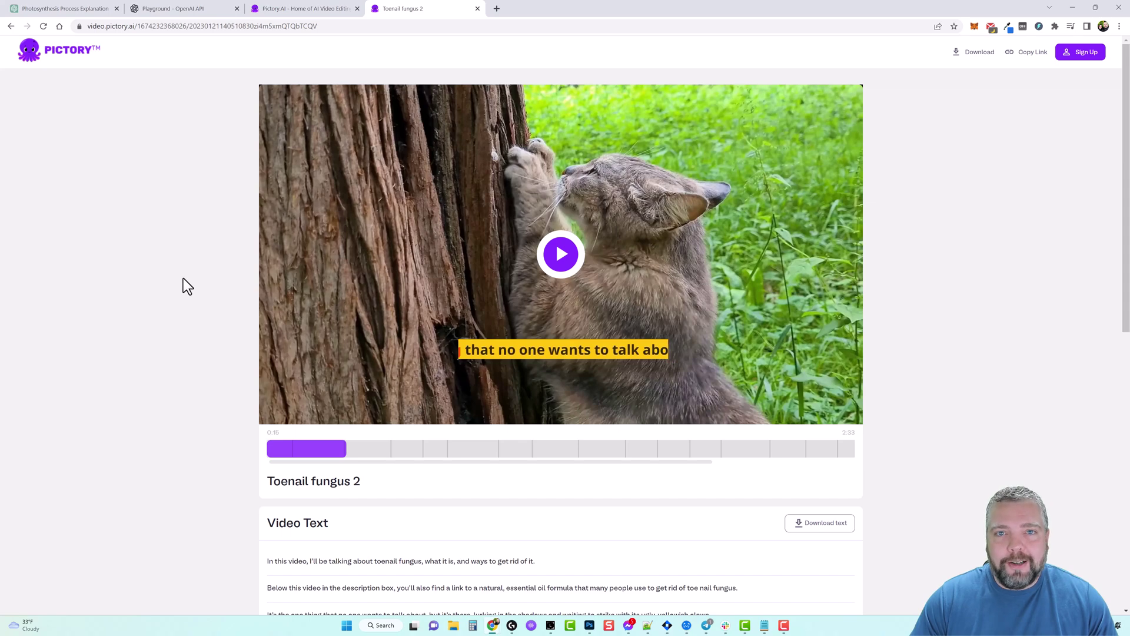
pyautogui.click(565, 263)
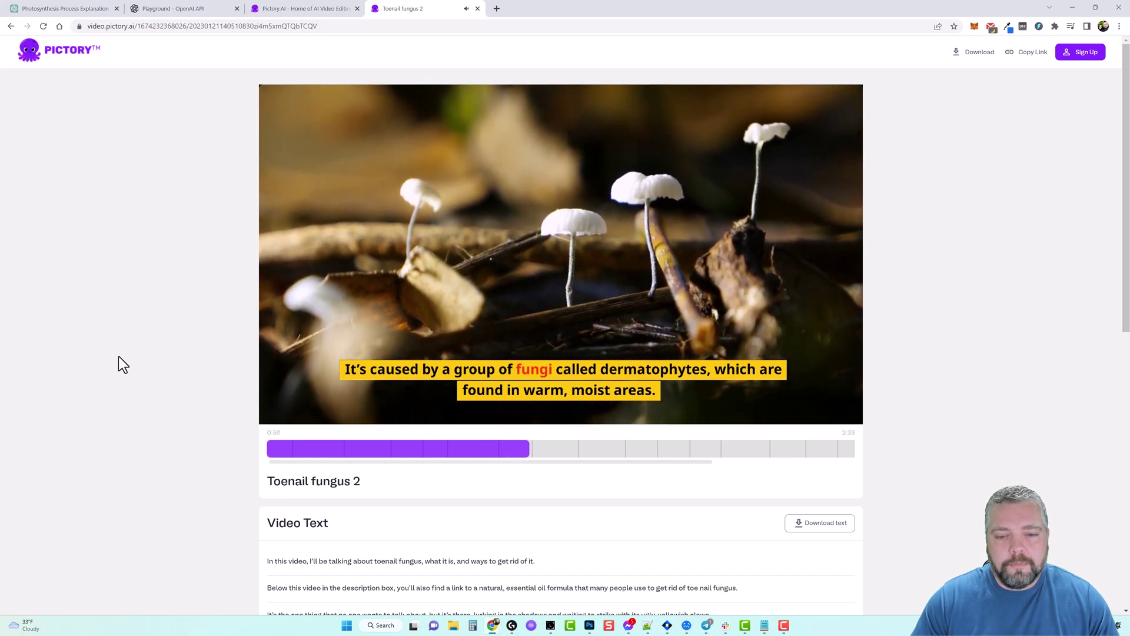
pyautogui.click(432, 313)
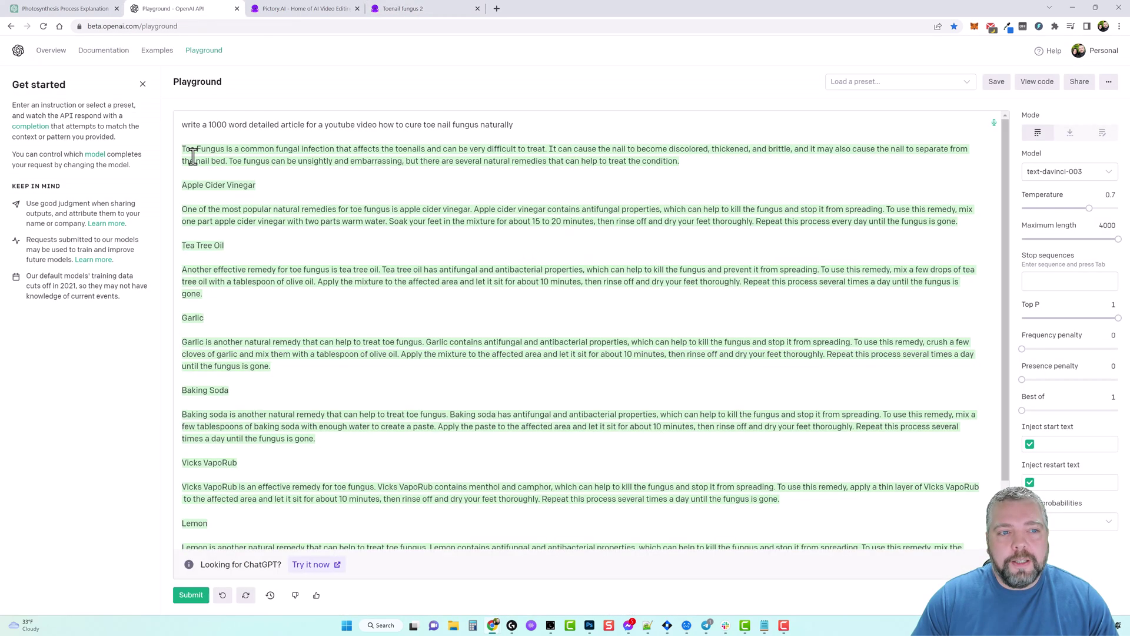
pyautogui.moveTo(184, 150)
pyautogui.mouseDown()
pyautogui.moveTo(855, 538)
pyautogui.moveTo(159, 94)
pyautogui.mouseUp()
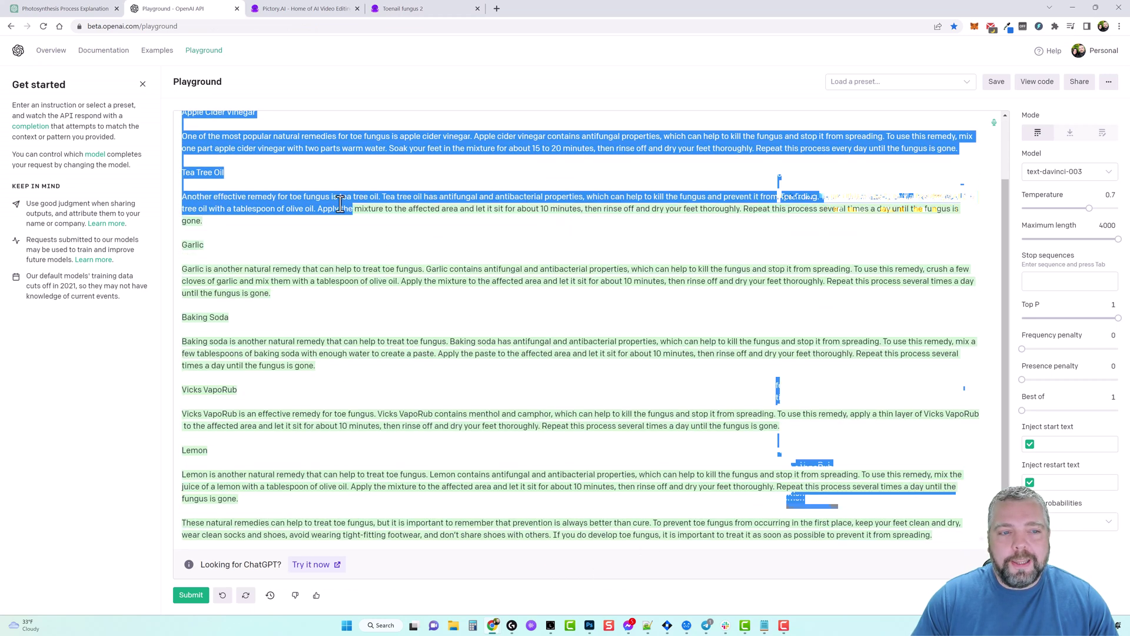
# Step: Select the article through Baking Soda, start a Pictory script-to-video project, and come back
pyautogui.click(279, 206)
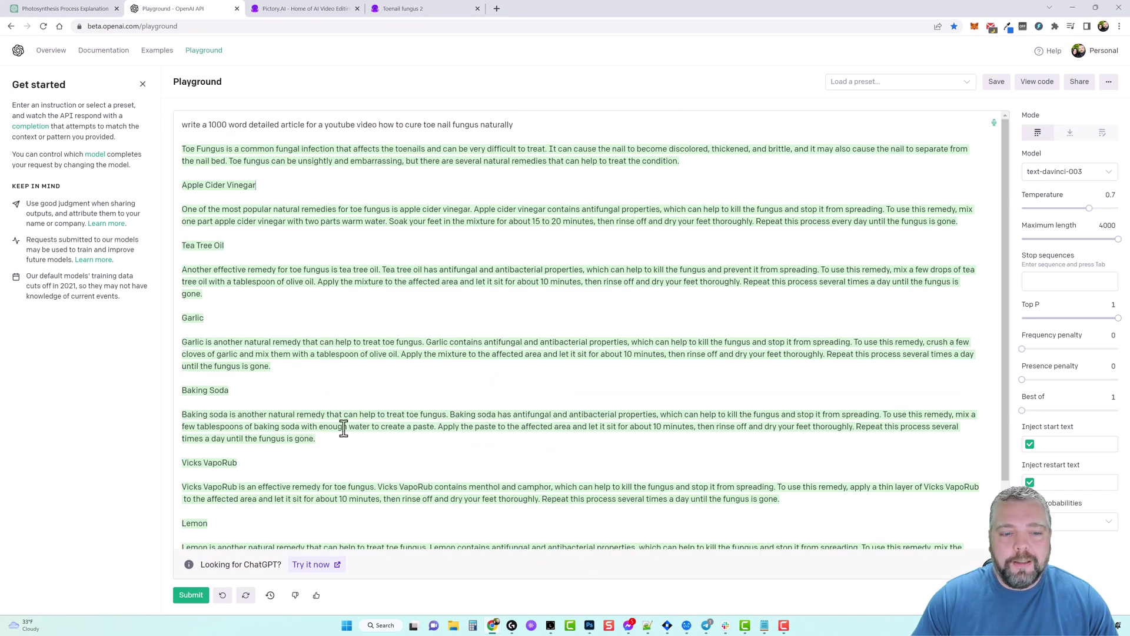
pyautogui.scroll(-2, 343, 433)
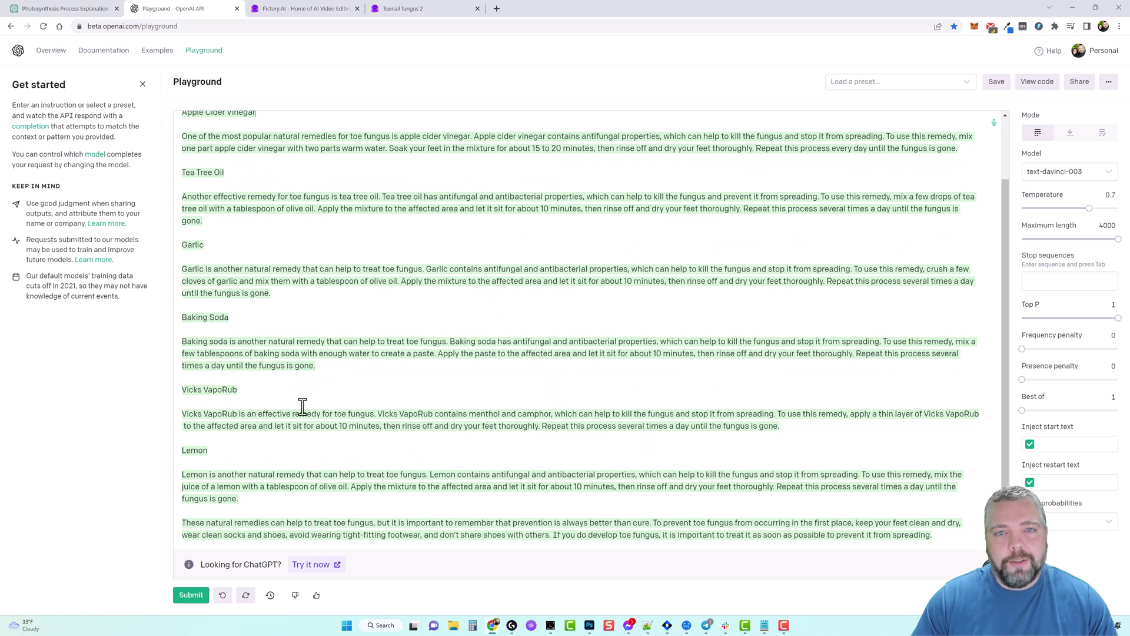
pyautogui.scroll(1, 353, 368)
pyautogui.scroll(2, 358, 366)
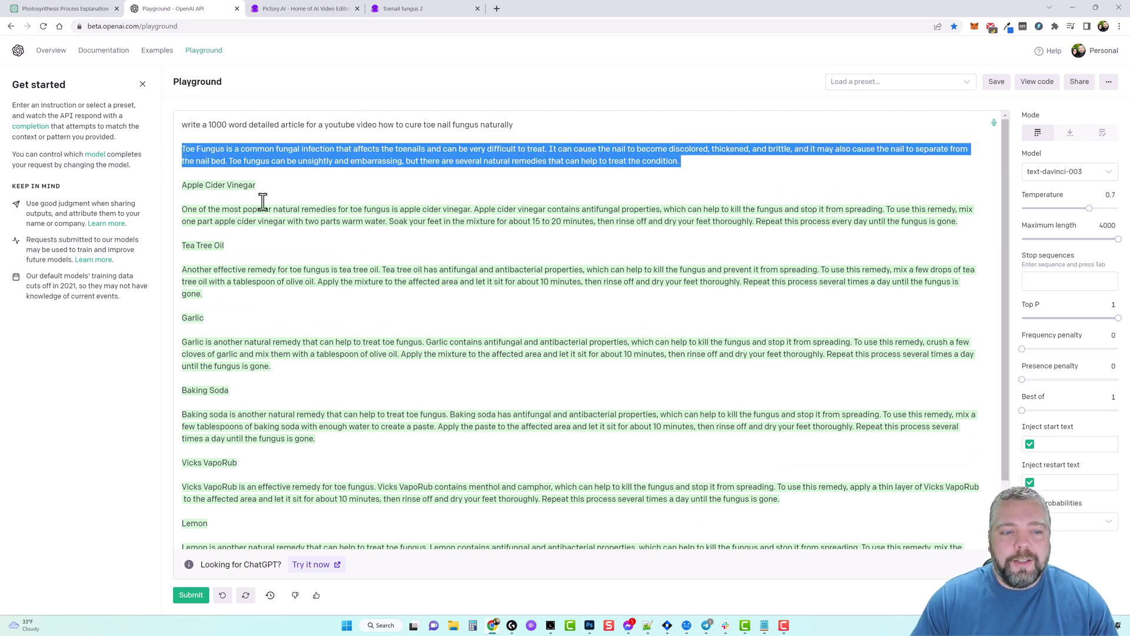
pyautogui.moveTo(181, 152); pyautogui.dragTo(419, 392)
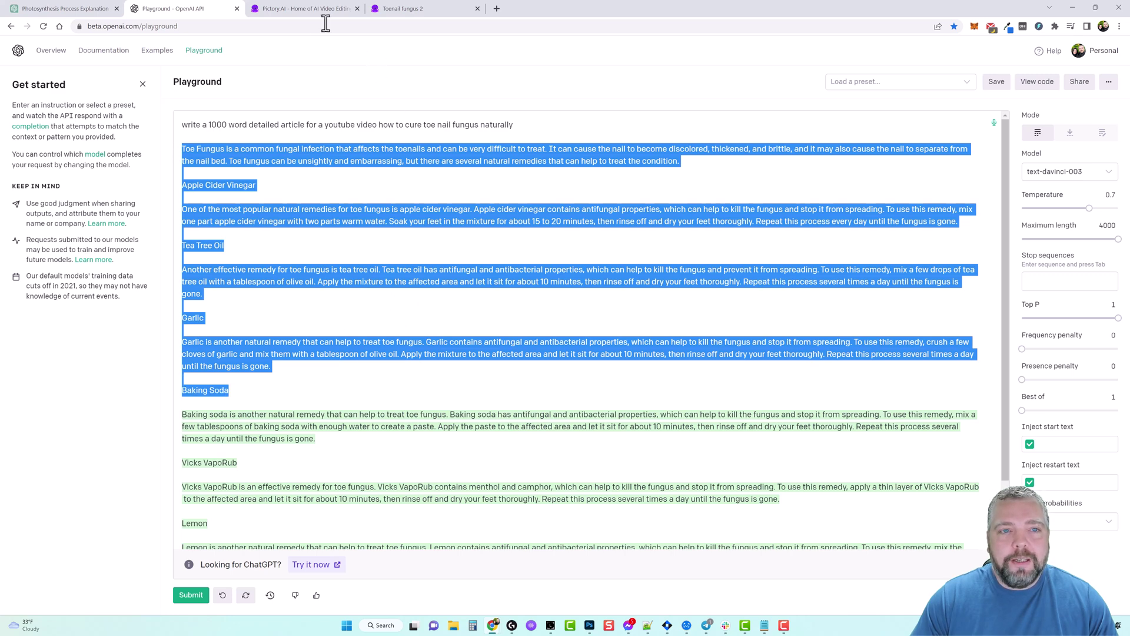
pyautogui.click(310, 9)
pyautogui.click(292, 340)
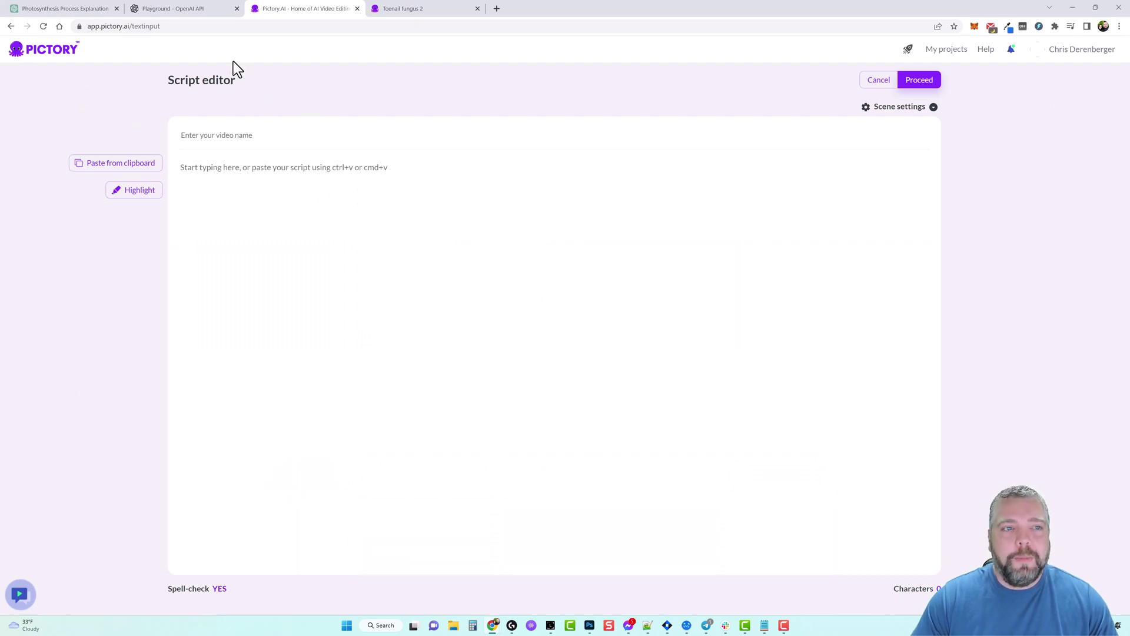
pyautogui.click(189, 7)
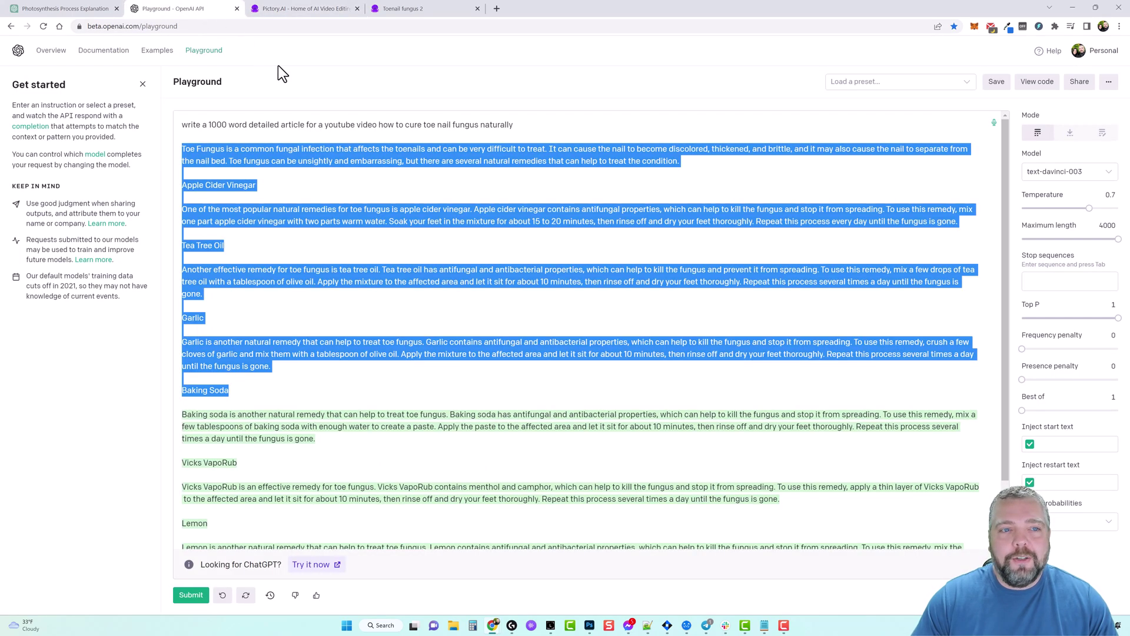
pyautogui.click(333, 82)
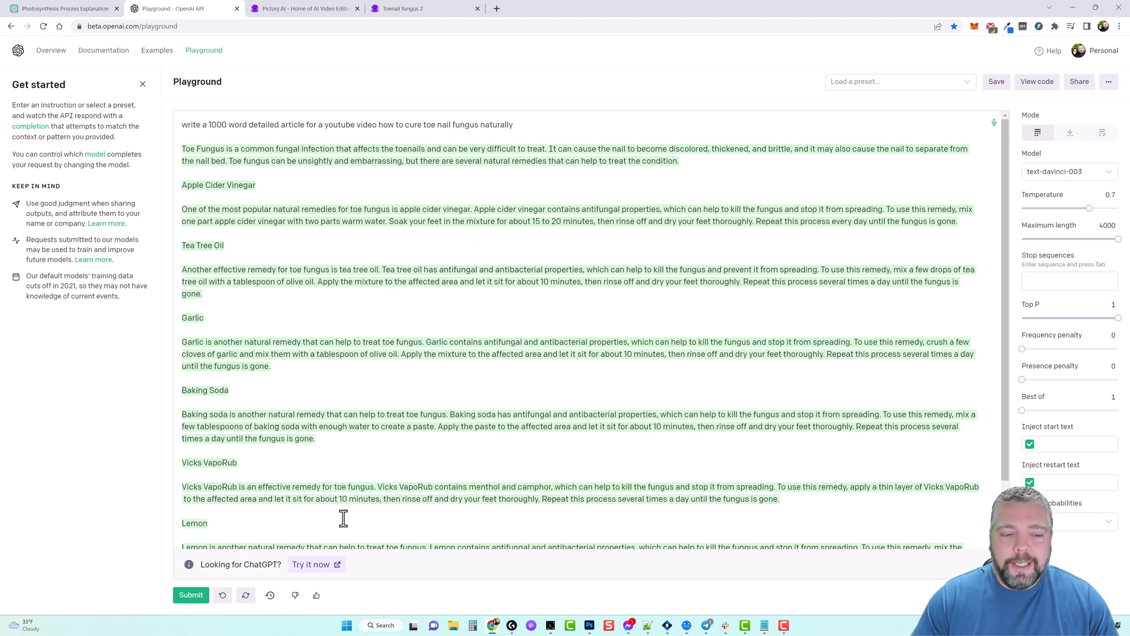
# Step: Regenerate the toenail fungus article, glancing at the empty Pictory script editor while it streams
pyautogui.click(246, 594)
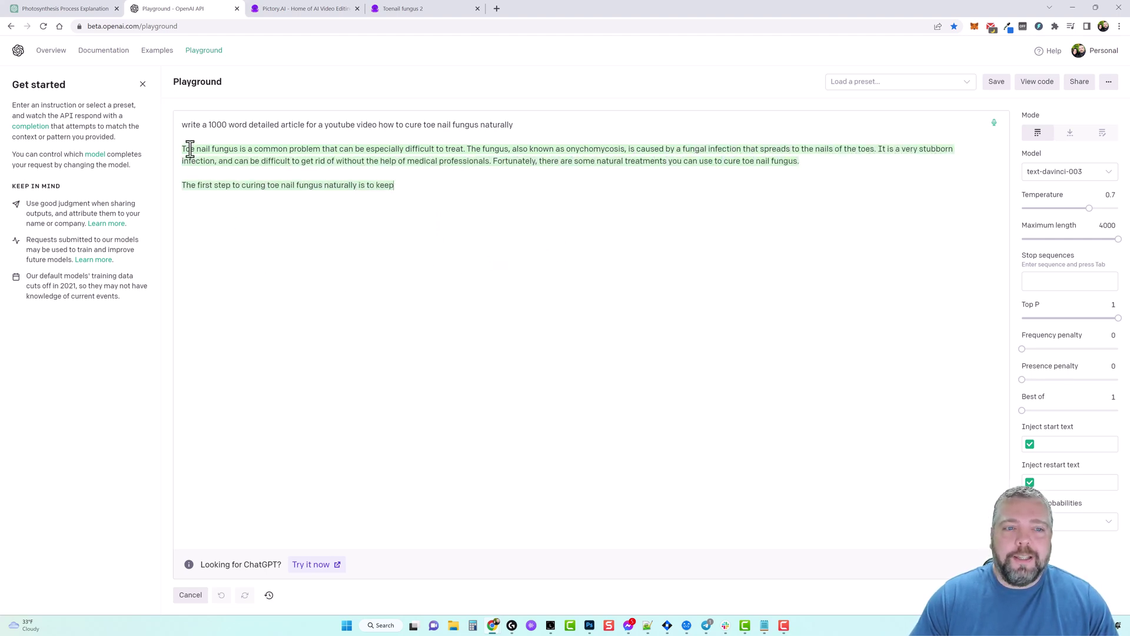
pyautogui.click(294, 9)
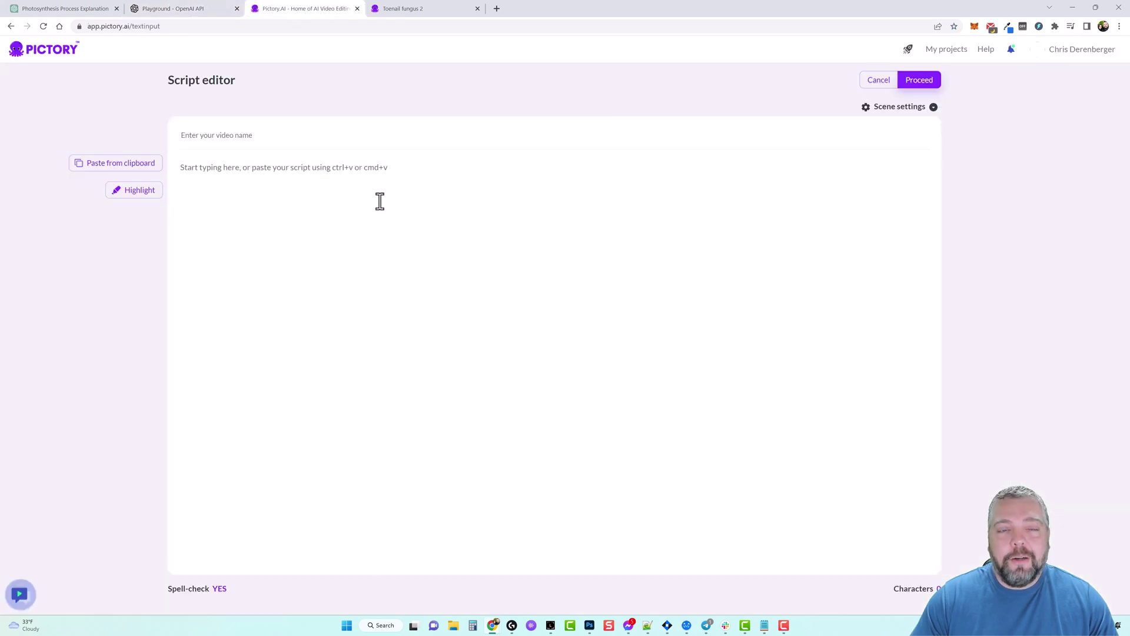
pyautogui.click(199, 9)
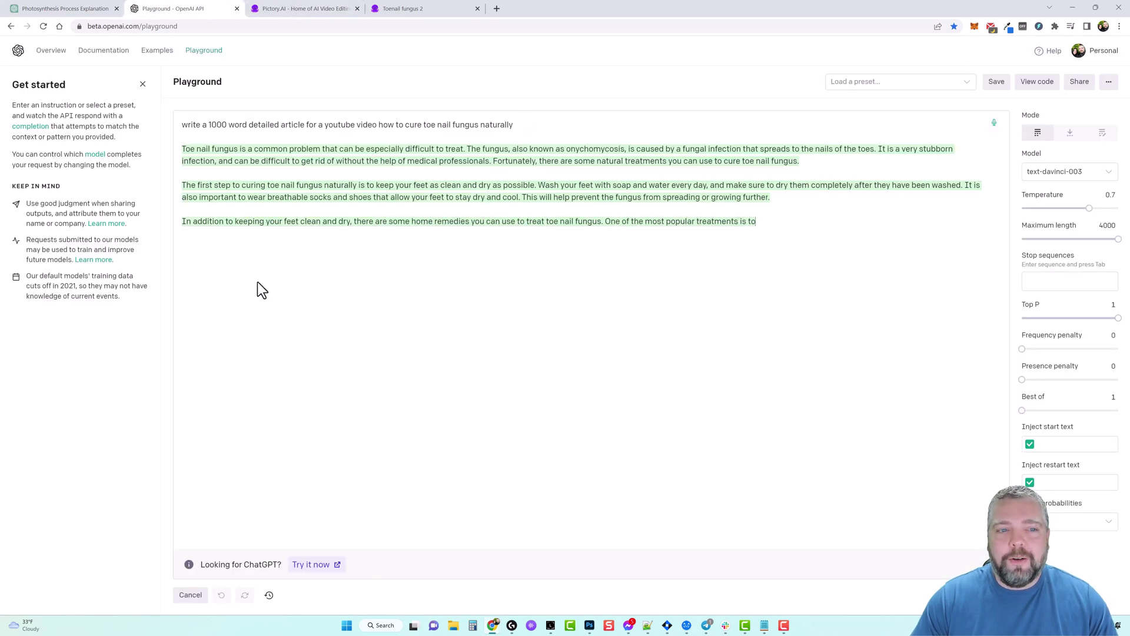